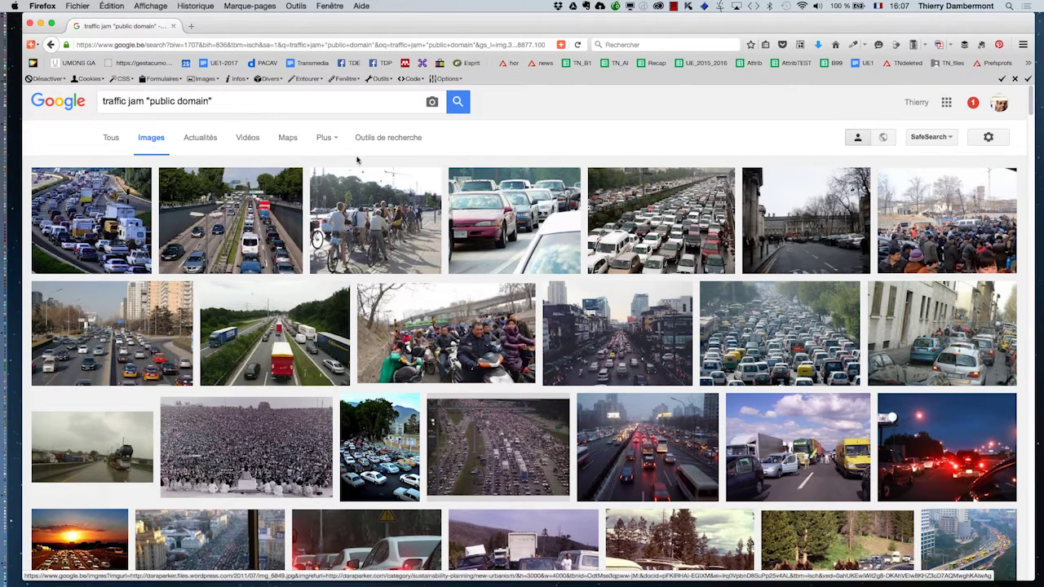
Limit the traffic jam public-domain image results to larger than 4 Mpx and open one photo in a new tab
{"action": "left_click", "coordinate": [388, 137]}
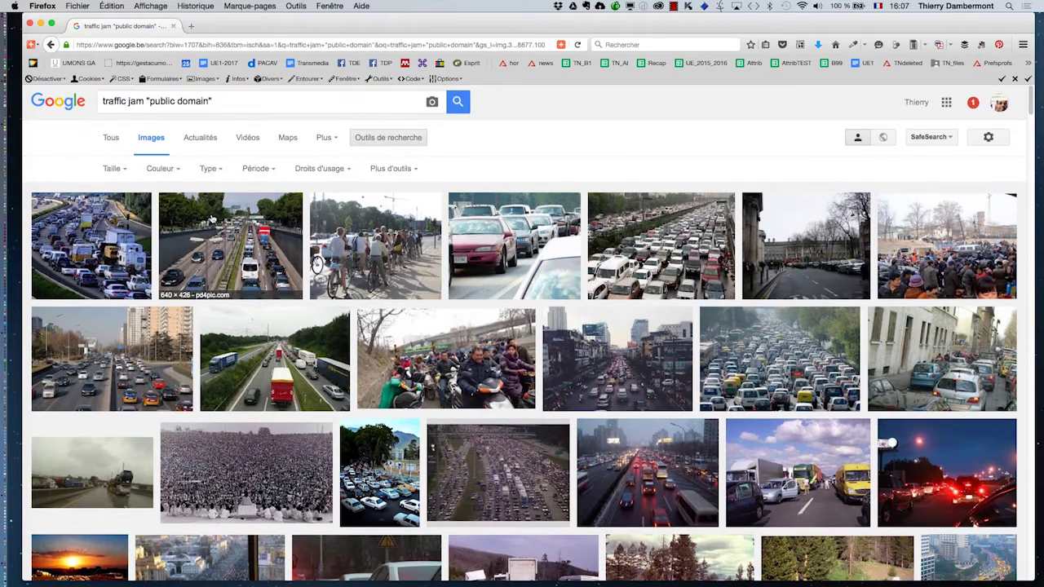
{"action": "left_click", "coordinate": [114, 169]}
{"action": "mouse_move", "coordinate": [128, 256]}
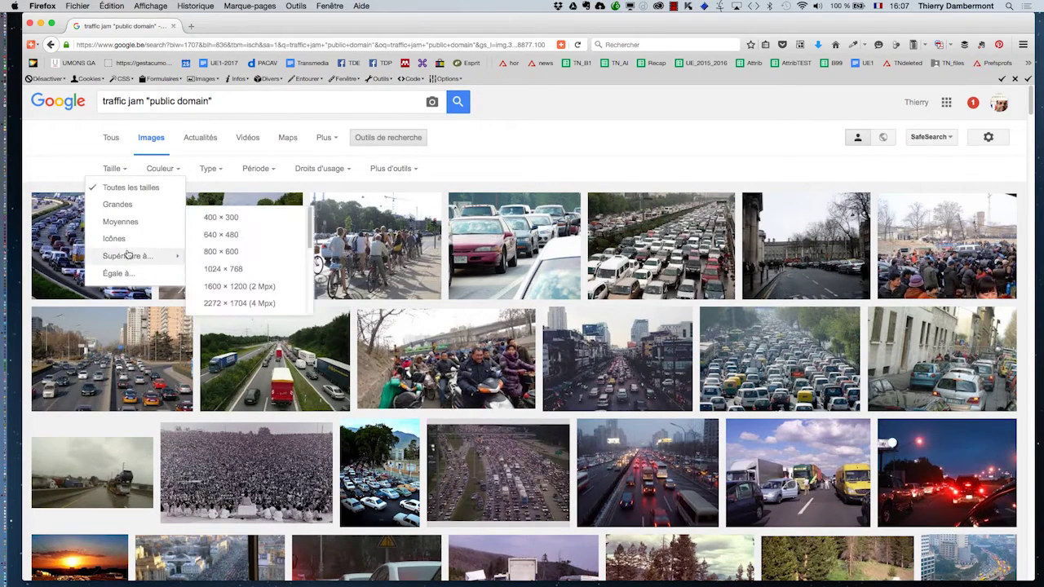
{"action": "left_click", "coordinate": [251, 304]}
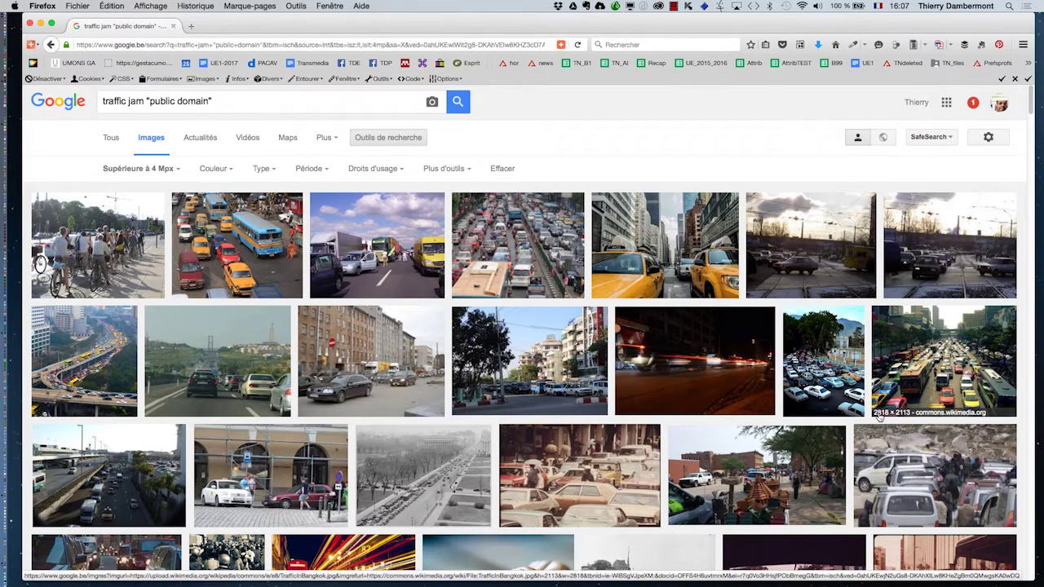
{"action": "middle_click", "coordinate": [406, 269]}
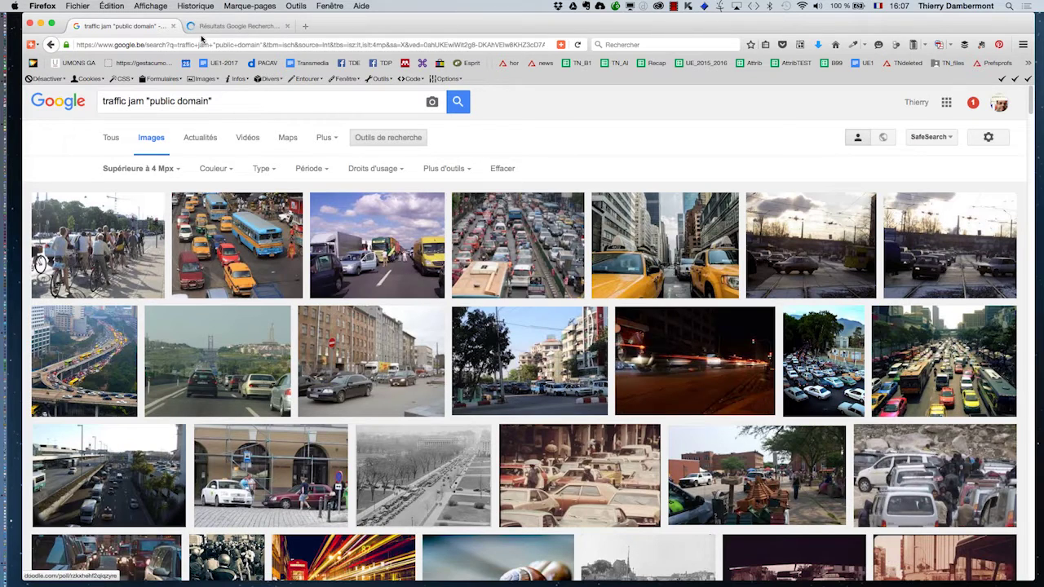
Show the full-size photo and start saving it into PS pour les photographes - fev 2015
{"action": "left_click", "coordinate": [223, 27]}
{"action": "left_click", "coordinate": [810, 357]}
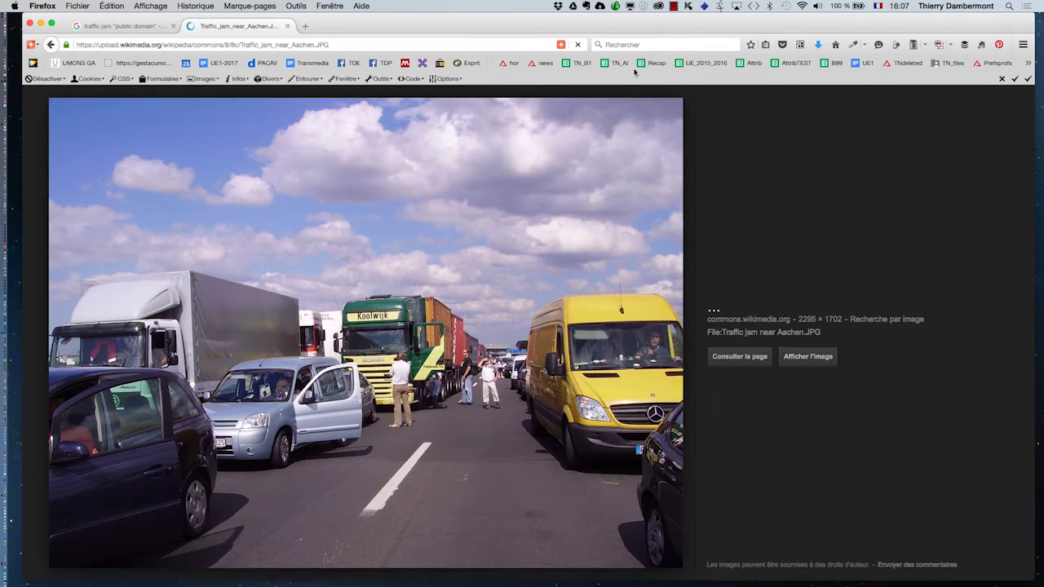
{"action": "left_click", "coordinate": [78, 6]}
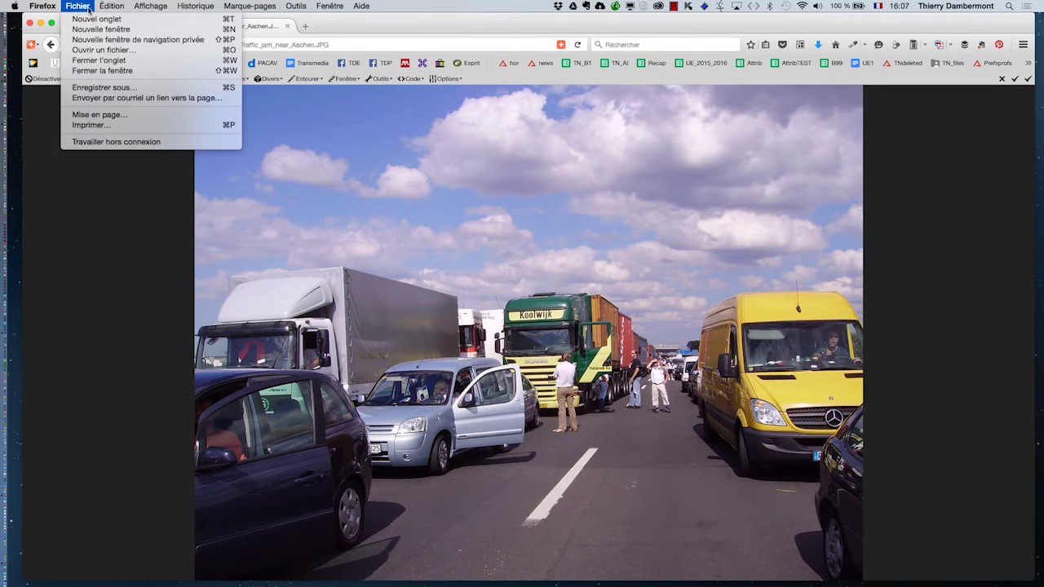
{"action": "left_click", "coordinate": [114, 87]}
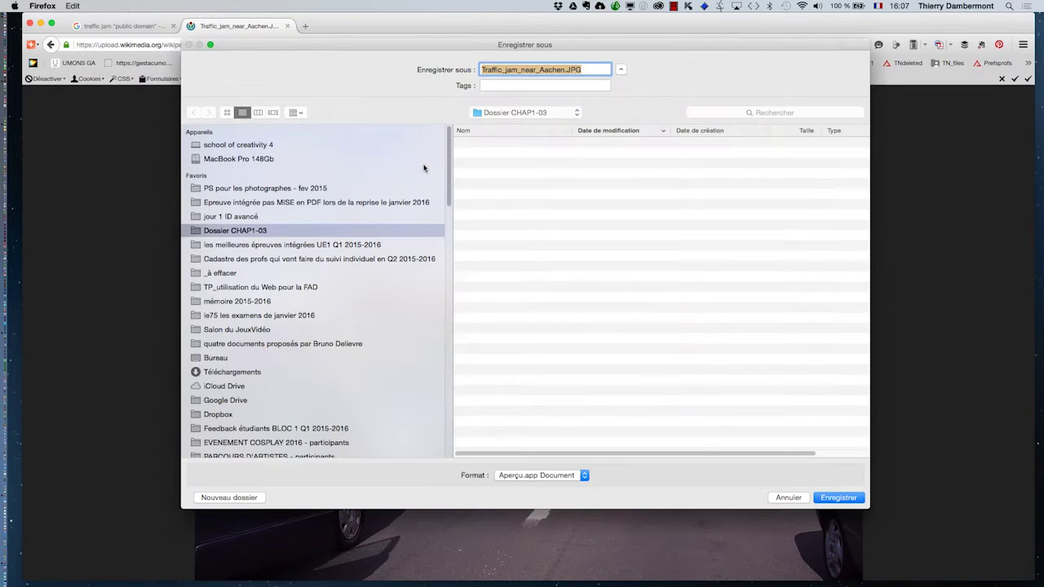
{"action": "left_click", "coordinate": [269, 188]}
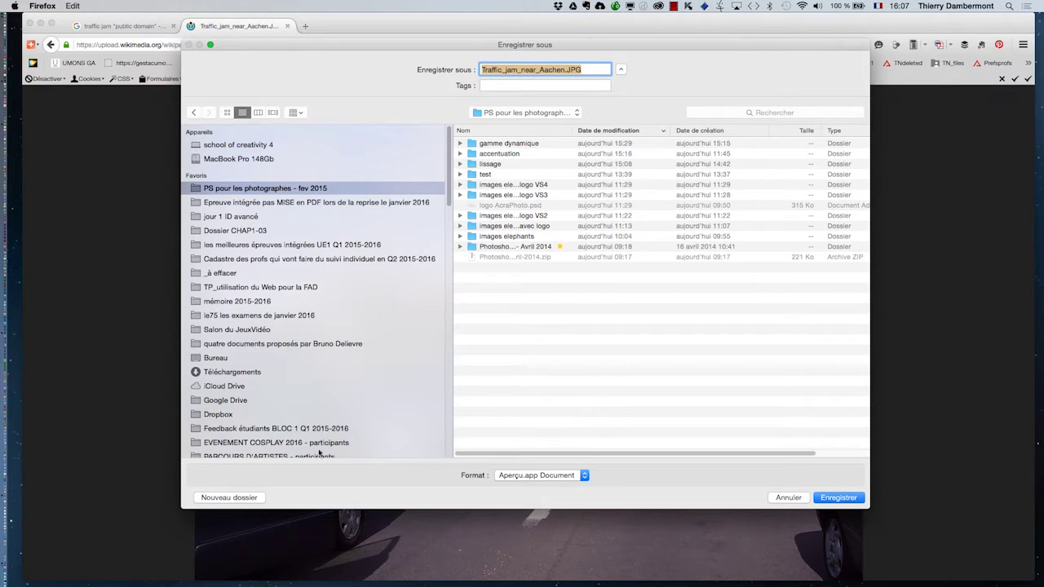
Create a 'historique' folder there and save Traffic_jam_near_Aachen.JPG into it
{"action": "left_click", "coordinate": [218, 497]}
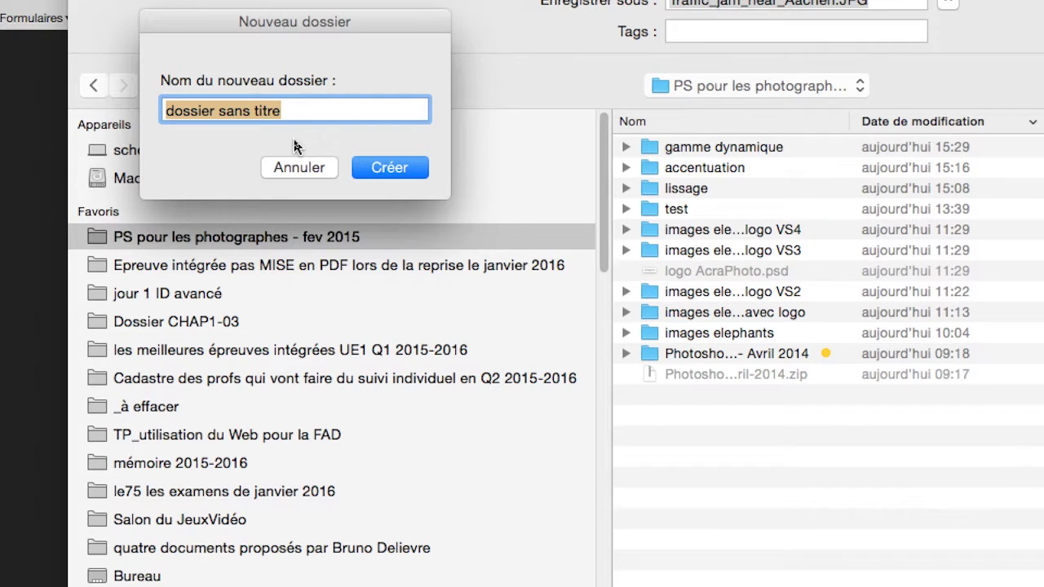
{"action": "type", "text": "historique"}
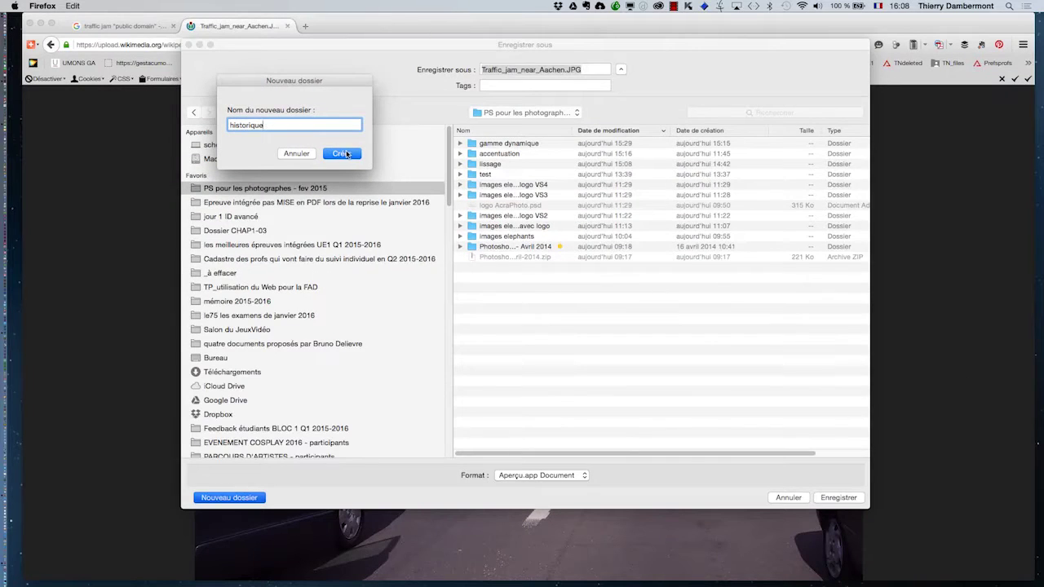
{"action": "left_click", "coordinate": [347, 153]}
{"action": "left_click", "coordinate": [838, 498]}
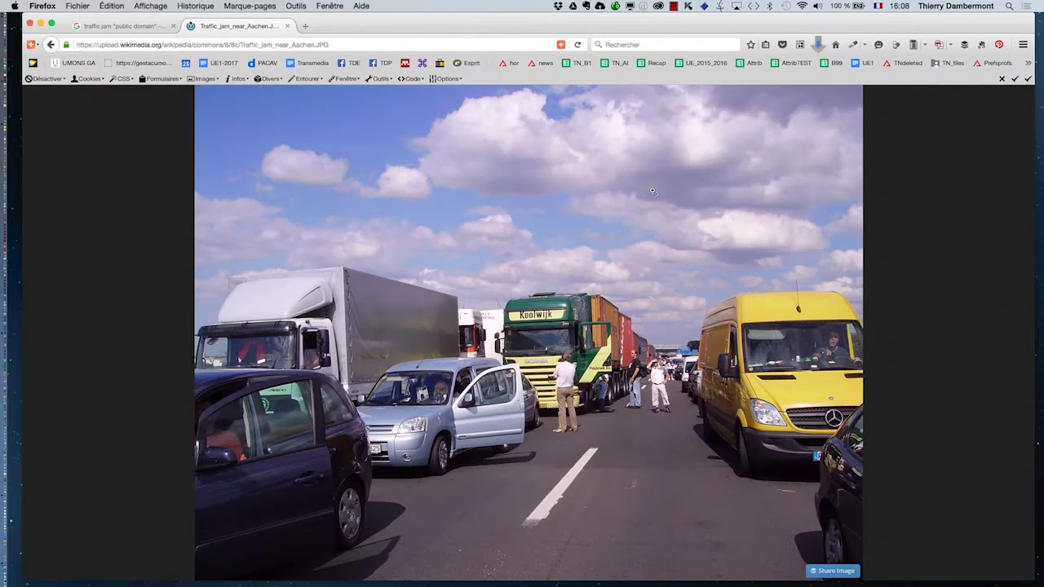
Open Traffic_jam_near_Aachen.JPG from PS pour les photographes > historique in Photoshop
{"action": "left_click", "coordinate": [424, 137]}
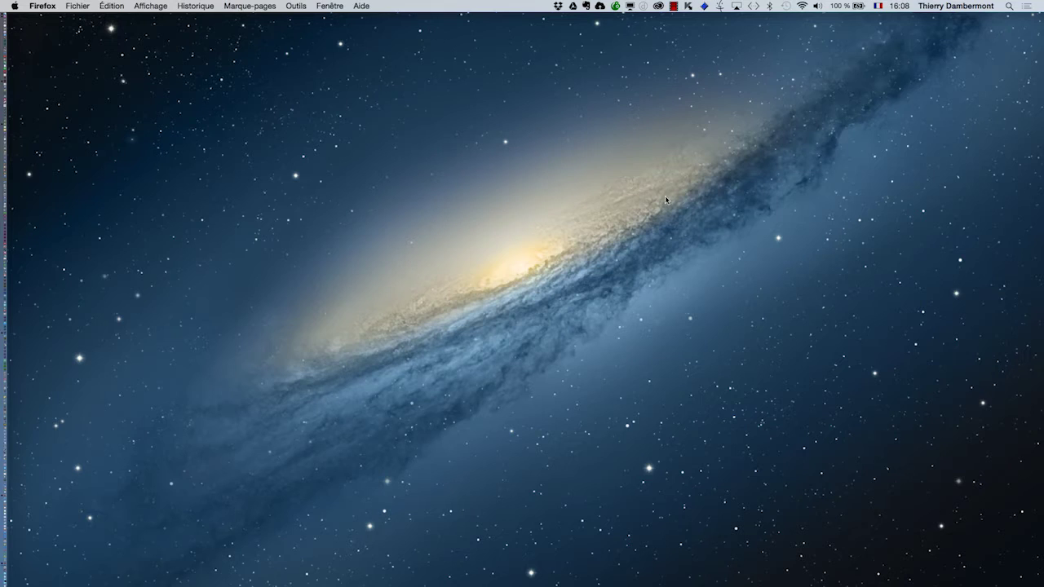
{"action": "key", "text": "super+Tab"}
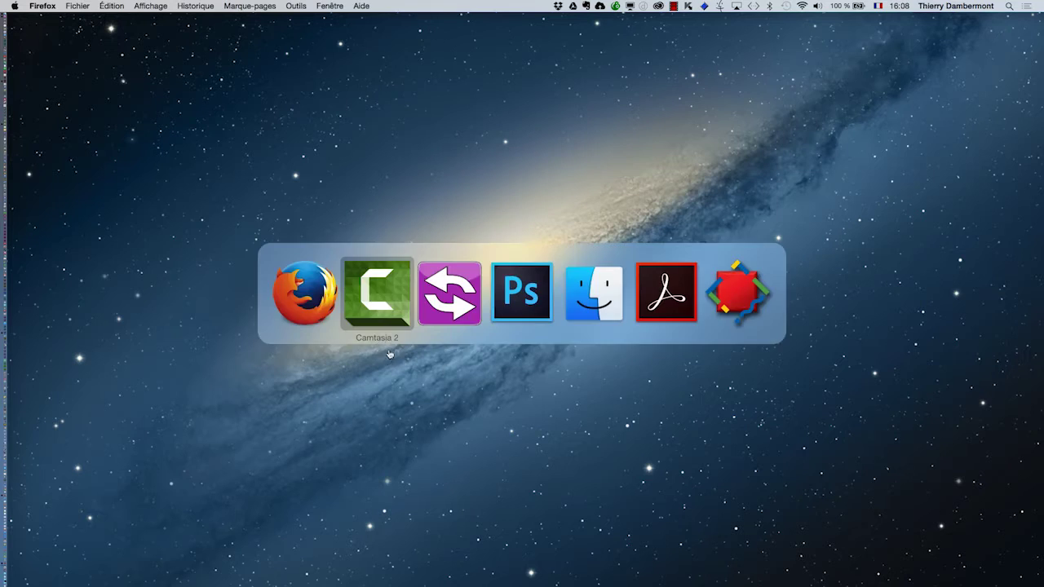
{"action": "key", "text": "super+Tab"}
{"action": "left_click", "coordinate": [106, 5]}
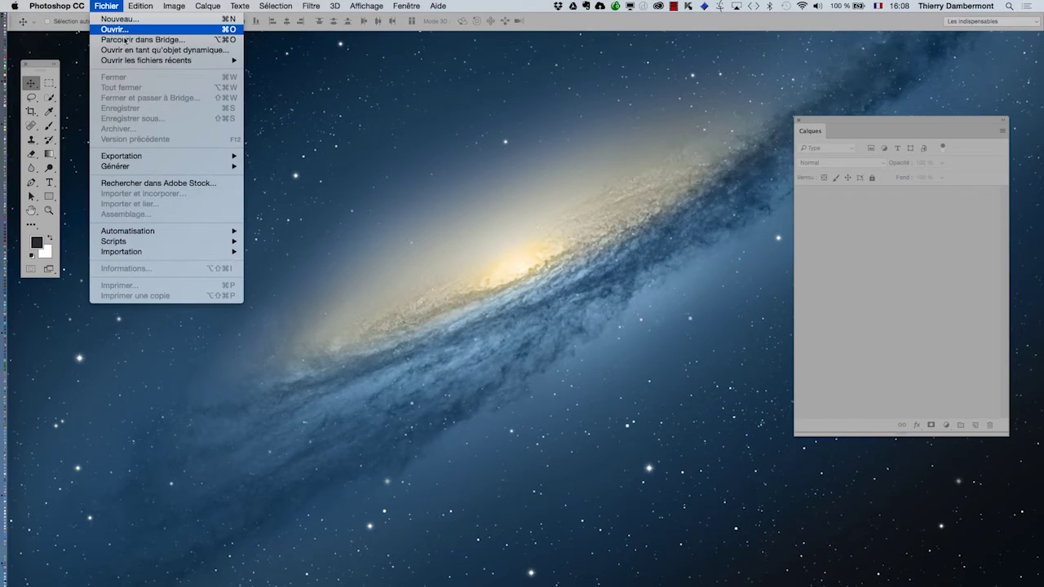
{"action": "left_click", "coordinate": [124, 33]}
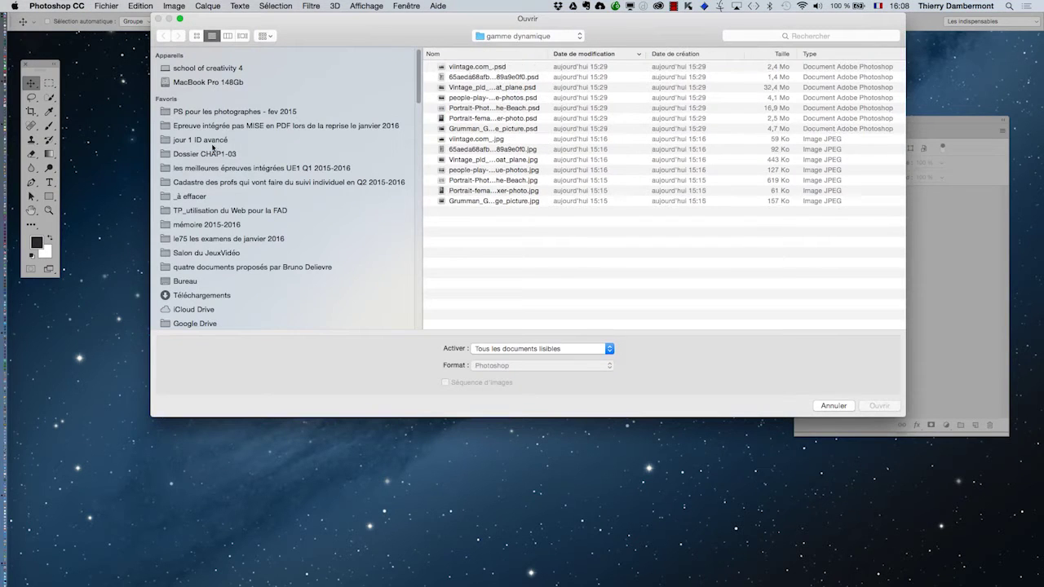
{"action": "left_click", "coordinate": [201, 112]}
{"action": "double_click", "coordinate": [471, 68]}
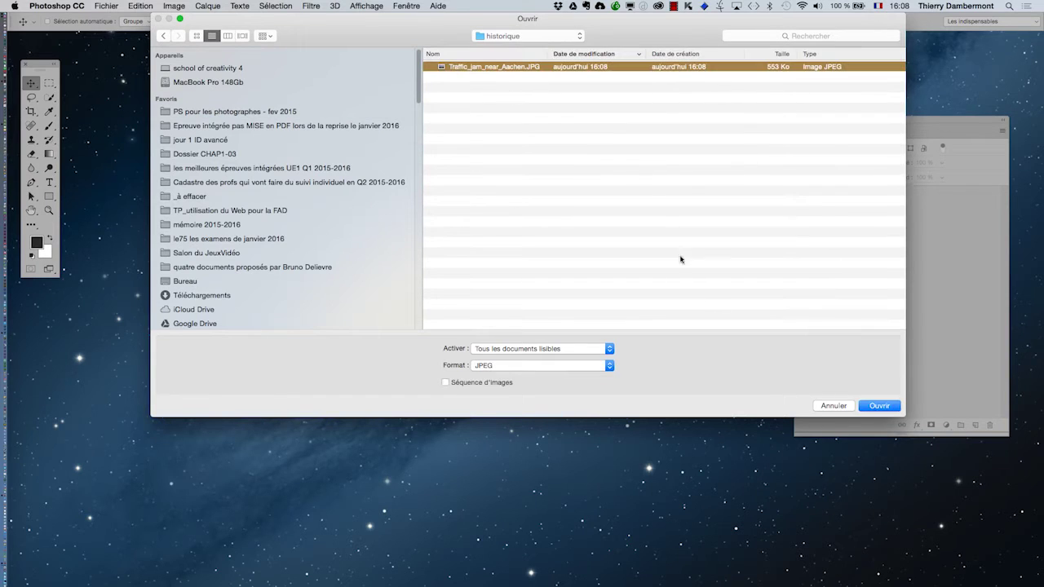
{"action": "left_click", "coordinate": [877, 405]}
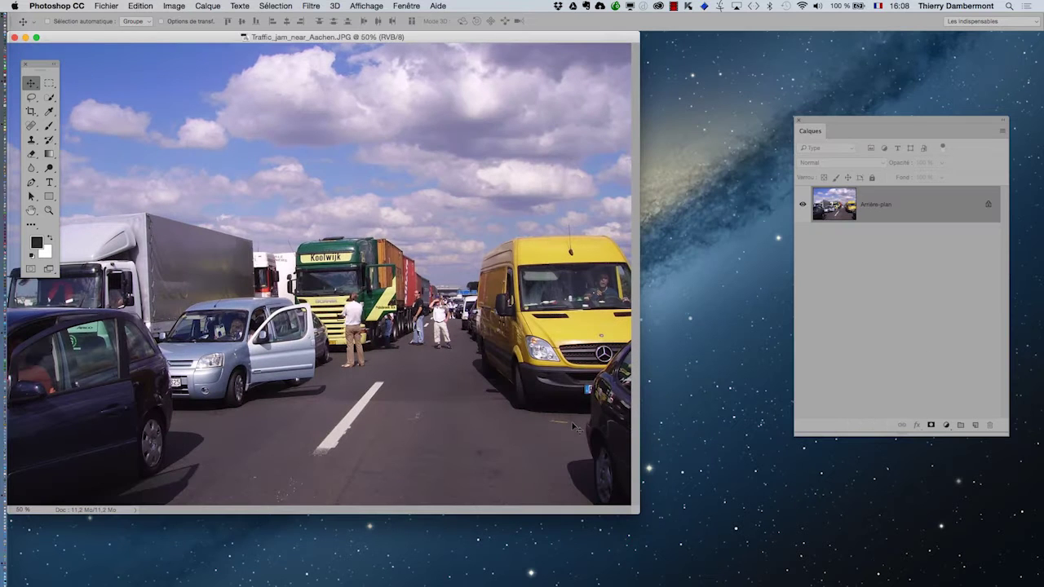
Put Photoshop in full-screen mode and show the whole Wikimedia photo in Firefox for comparison
{"action": "key", "text": "f"}
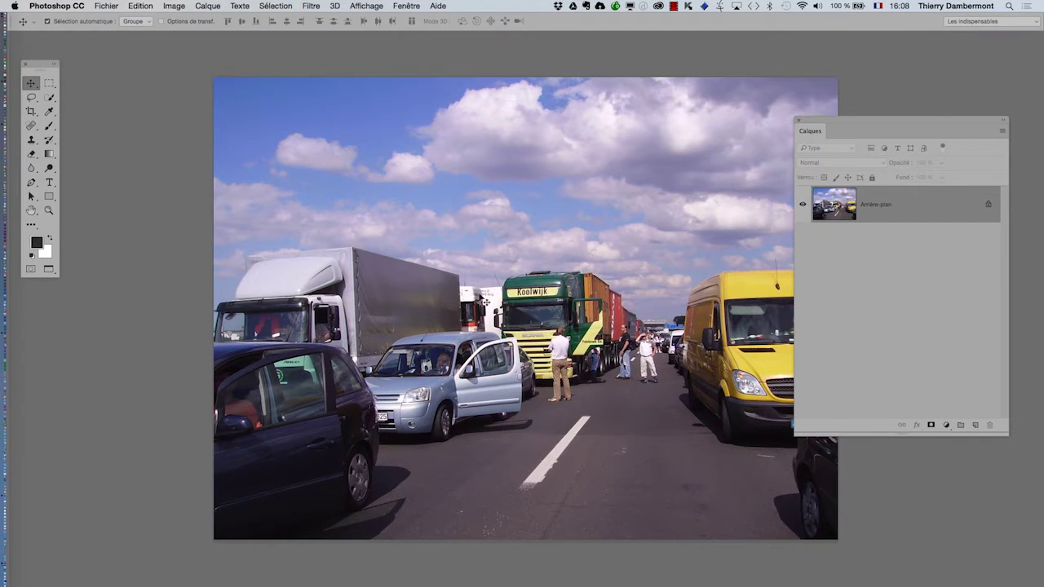
{"action": "key", "text": "super+Tab"}
{"action": "key", "text": "super+Tab"}
{"action": "left_click", "coordinate": [330, 6]}
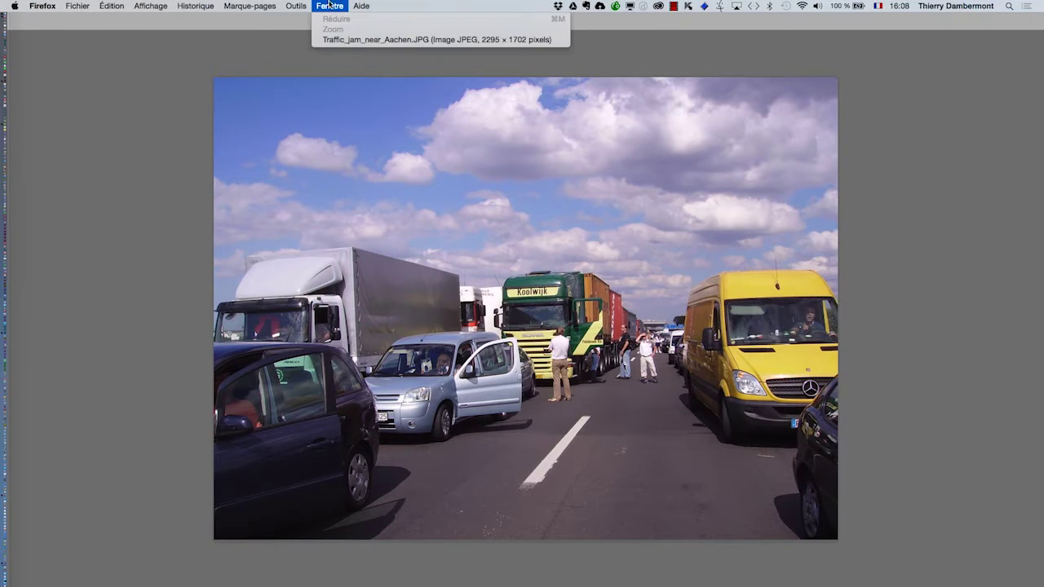
{"action": "left_click", "coordinate": [340, 41]}
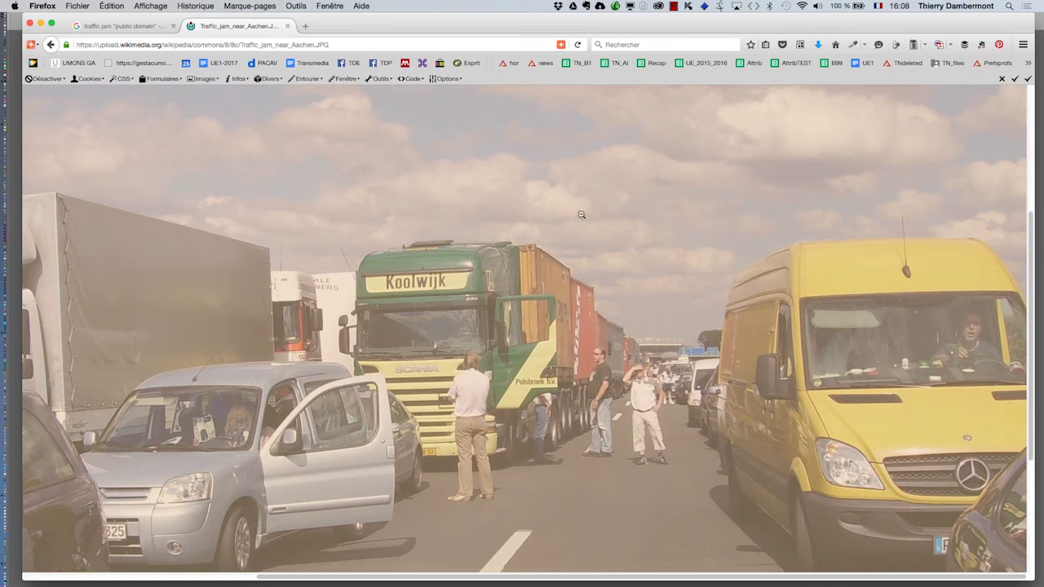
{"action": "left_click", "coordinate": [133, 29]}
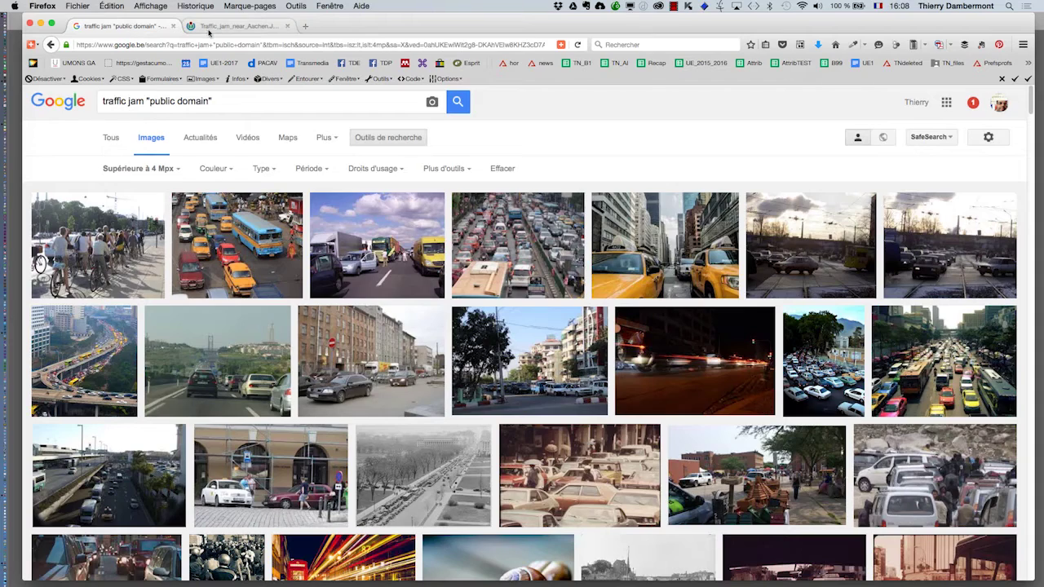
{"action": "left_click", "coordinate": [218, 31]}
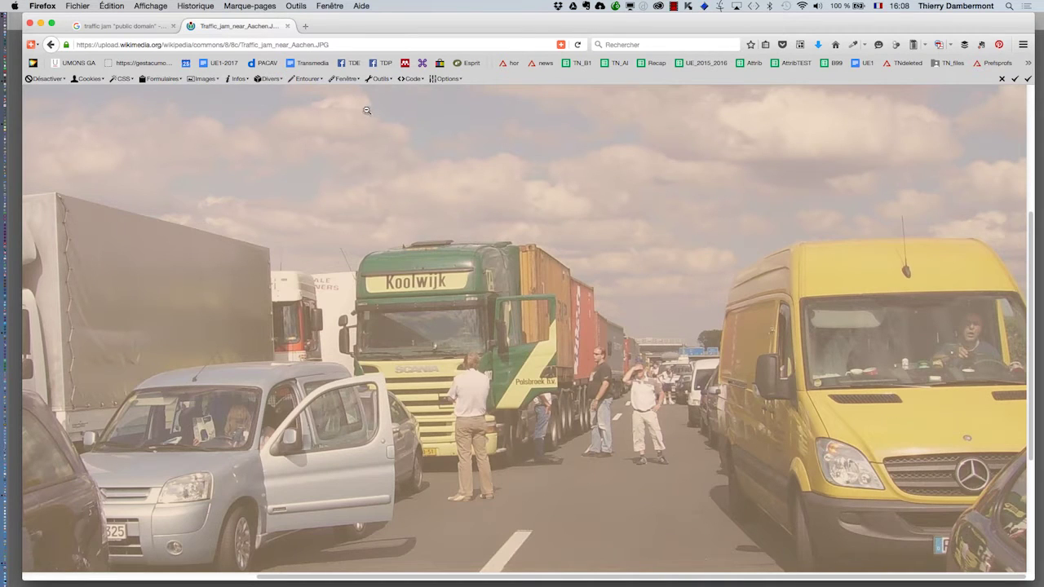
{"action": "left_click", "coordinate": [410, 188]}
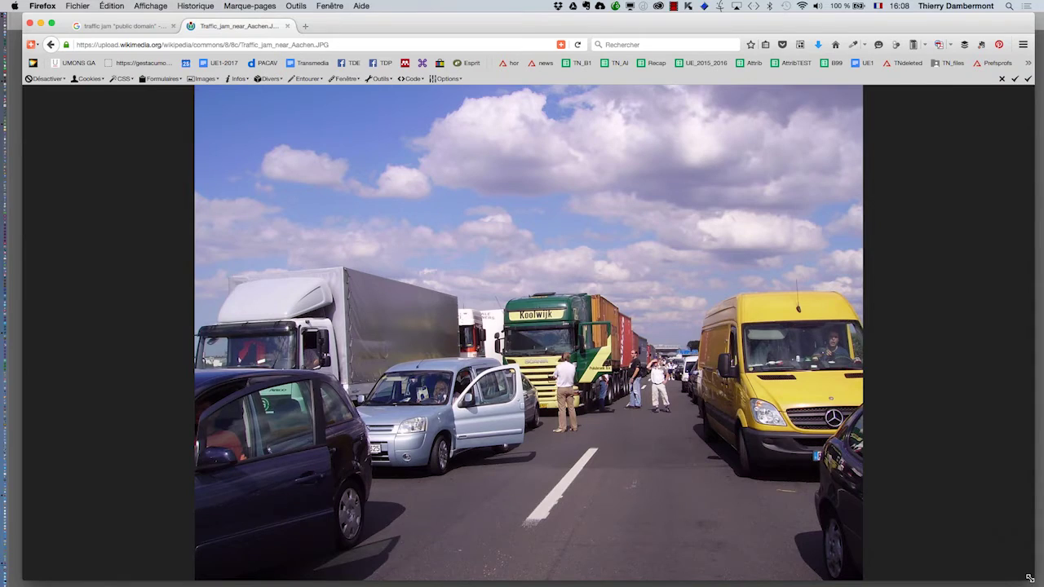
Shrink and move the Firefox window right, hide it, and pan the photo in Photoshop
{"action": "mouse_move", "coordinate": [1033, 579]}
{"action": "left_mouse_down"}
{"action": "mouse_move", "coordinate": [692, 558]}
{"action": "mouse_move", "coordinate": [469, 566]}
{"action": "left_mouse_up"}
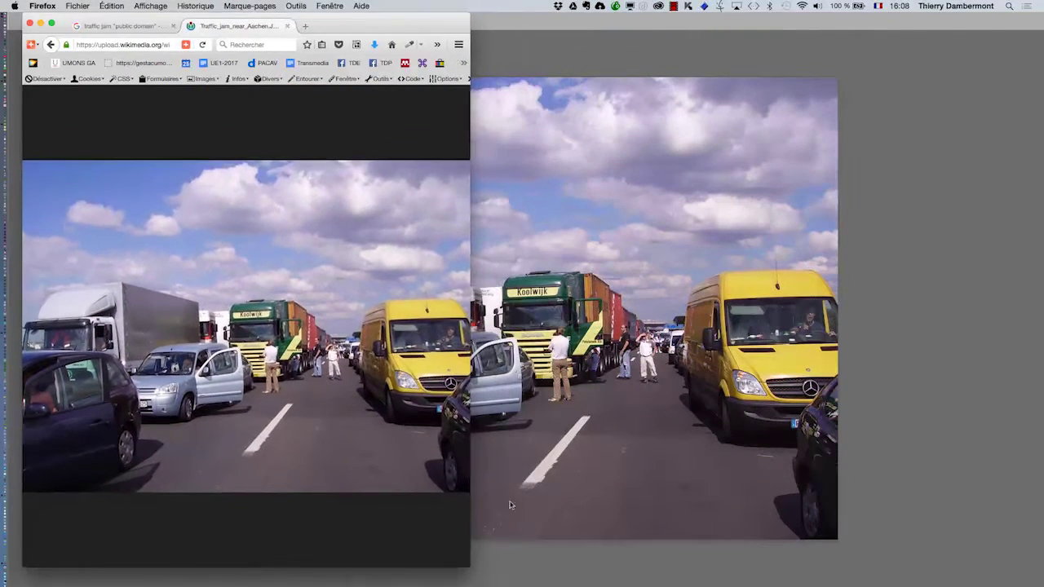
{"action": "left_click_drag", "start_coordinate": [146, 16], "coordinate": [794, 24]}
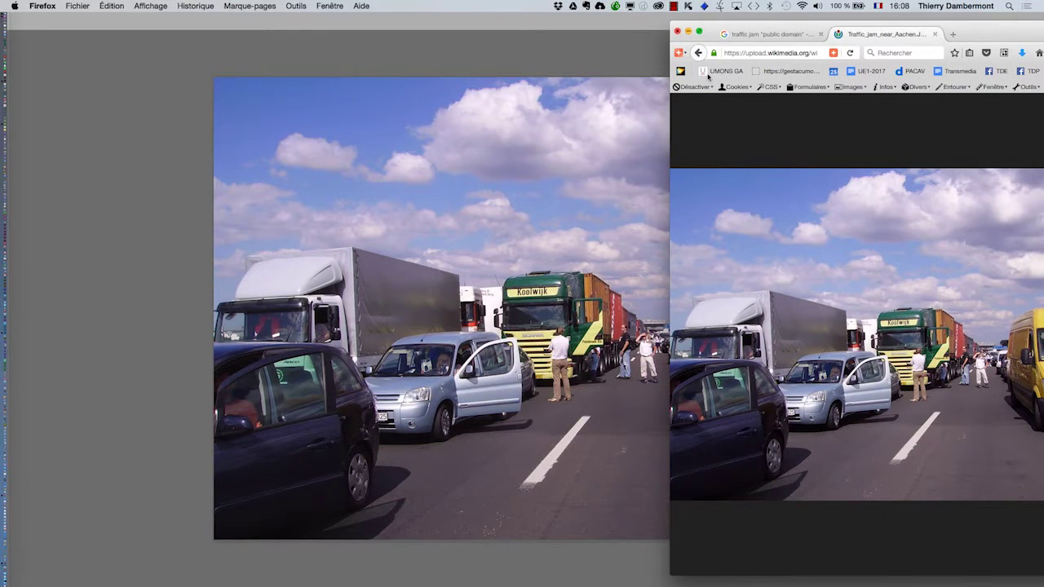
{"action": "key", "text": "super+shift+w"}
{"action": "left_click", "coordinate": [280, 60]}
{"action": "mouse_move", "coordinate": [443, 217]}
{"action": "left_mouse_down"}
{"action": "mouse_move", "coordinate": [305, 217]}
{"action": "mouse_move", "coordinate": [325, 223]}
{"action": "left_mouse_up"}
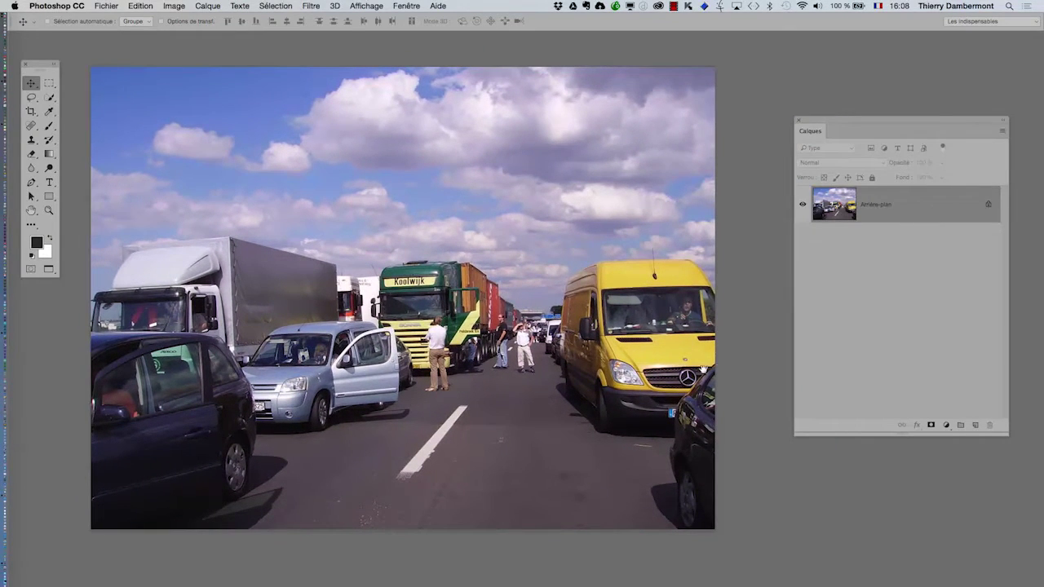
{"action": "left_click_drag", "start_coordinate": [630, 380], "coordinate": [635, 380]}
Open the History panel and float it near the top right
{"action": "left_click", "coordinate": [406, 6]}
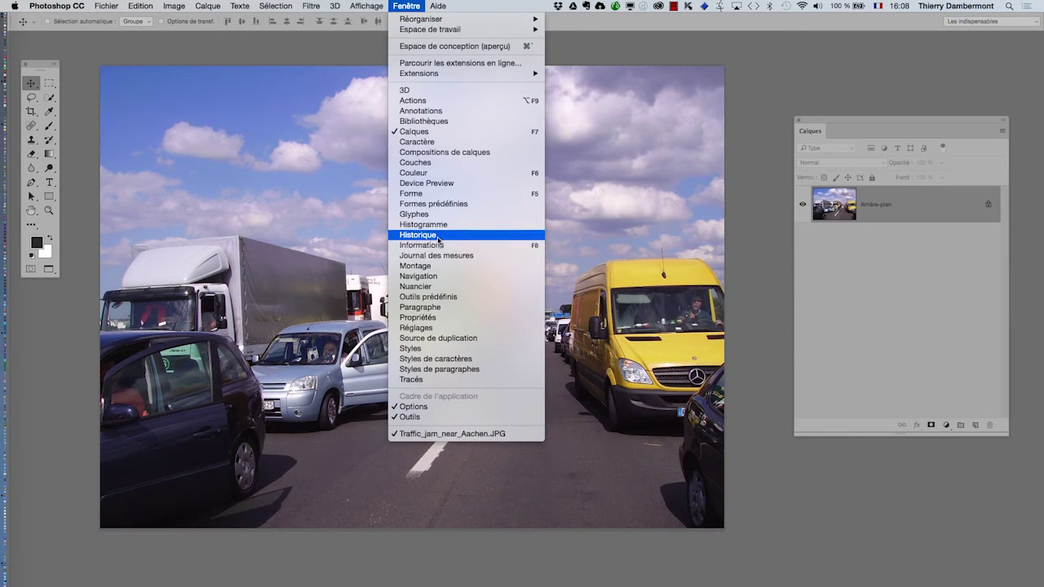
{"action": "left_click", "coordinate": [416, 287]}
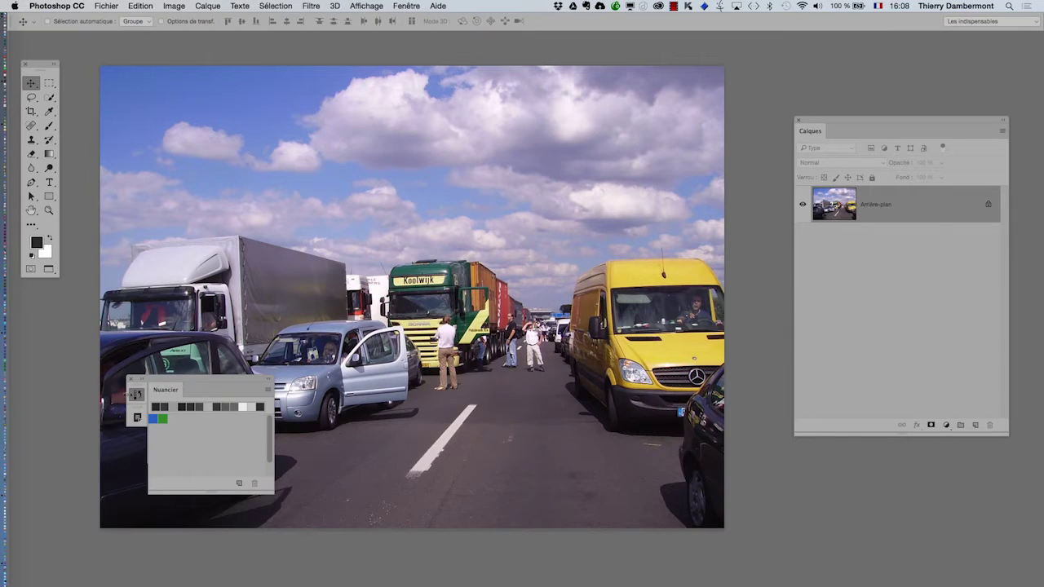
{"action": "left_click", "coordinate": [137, 397]}
{"action": "left_click_drag", "start_coordinate": [136, 396], "coordinate": [689, 42]}
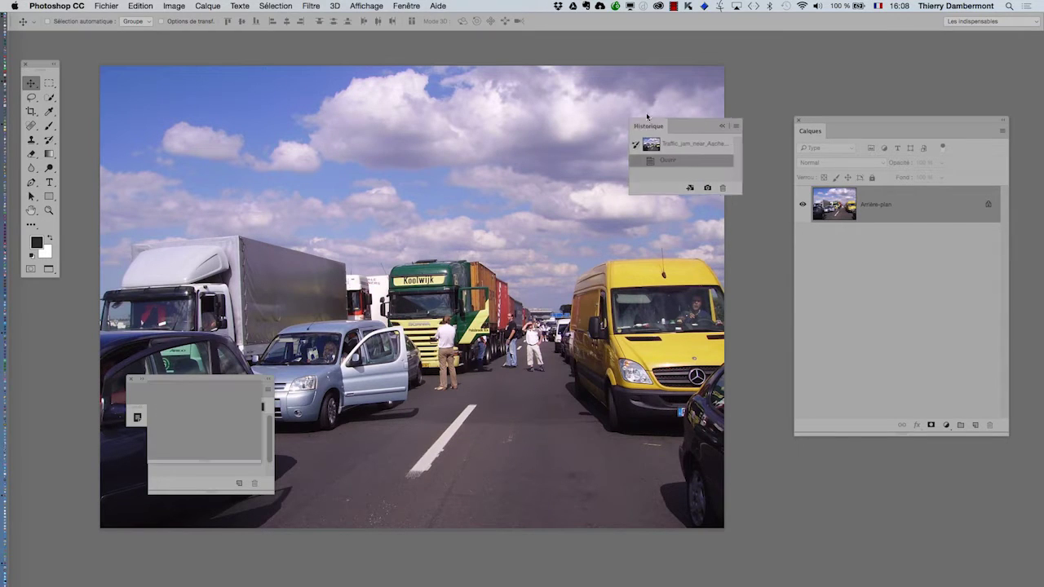
Close the Swatches panel and place the History panel beside the photo, much wider and taller
{"action": "left_click", "coordinate": [131, 380]}
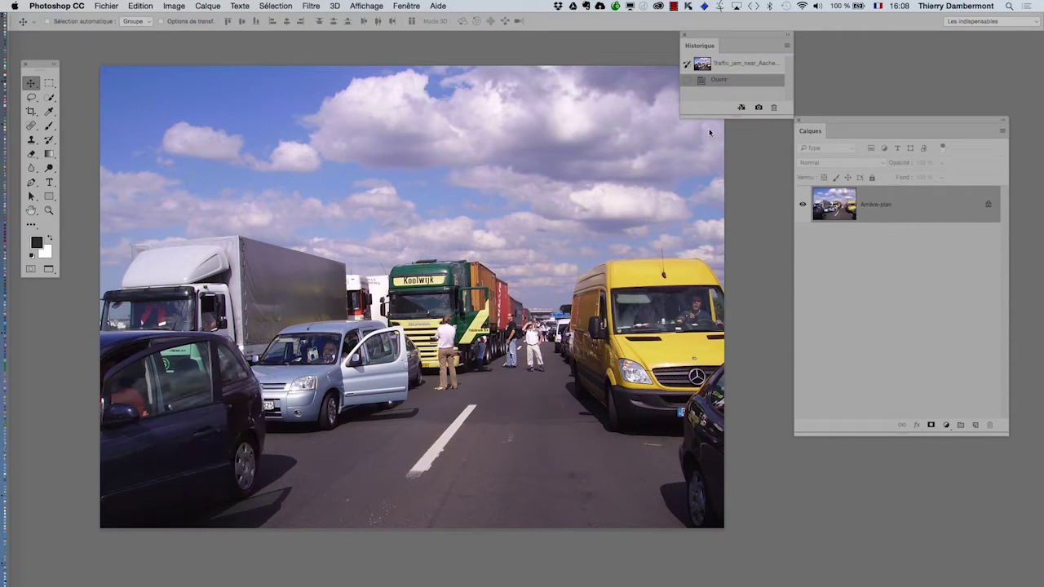
{"action": "left_click_drag", "start_coordinate": [712, 36], "coordinate": [653, 52]}
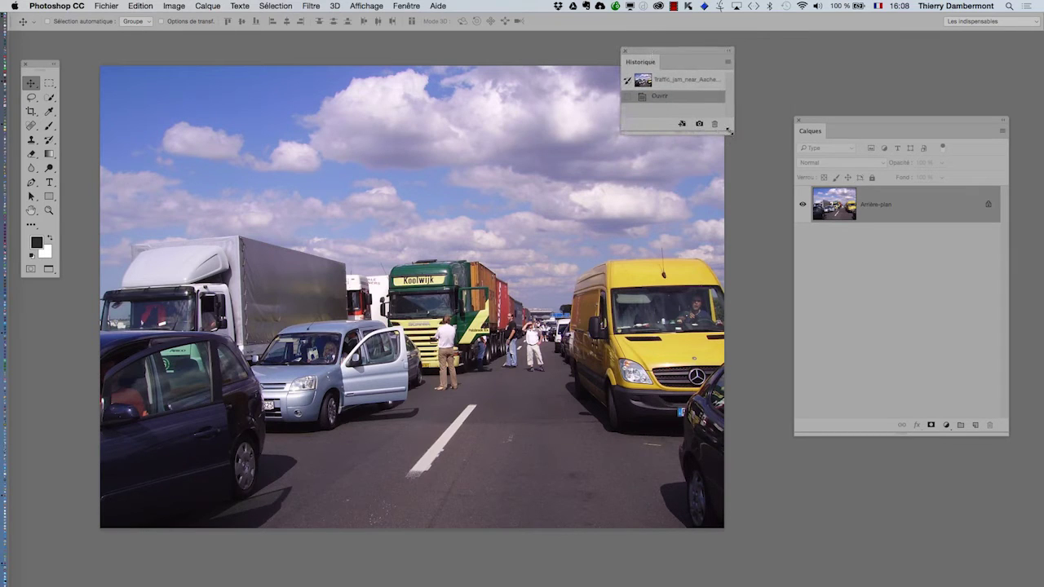
{"action": "mouse_move", "coordinate": [731, 139]}
{"action": "left_mouse_down"}
{"action": "mouse_move", "coordinate": [784, 326]}
{"action": "mouse_move", "coordinate": [779, 498]}
{"action": "left_mouse_up"}
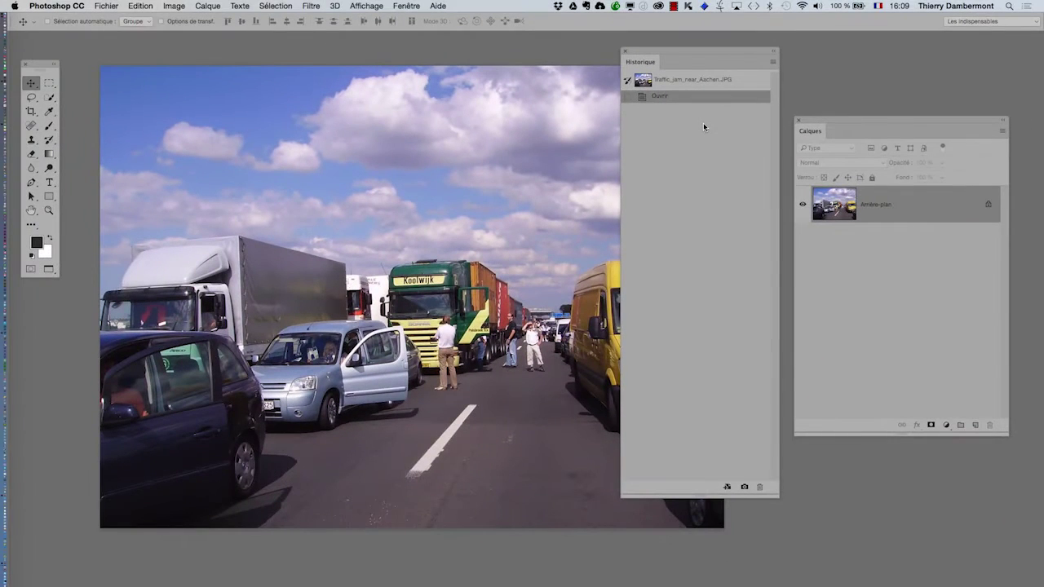
{"action": "left_click", "coordinate": [72, 6]}
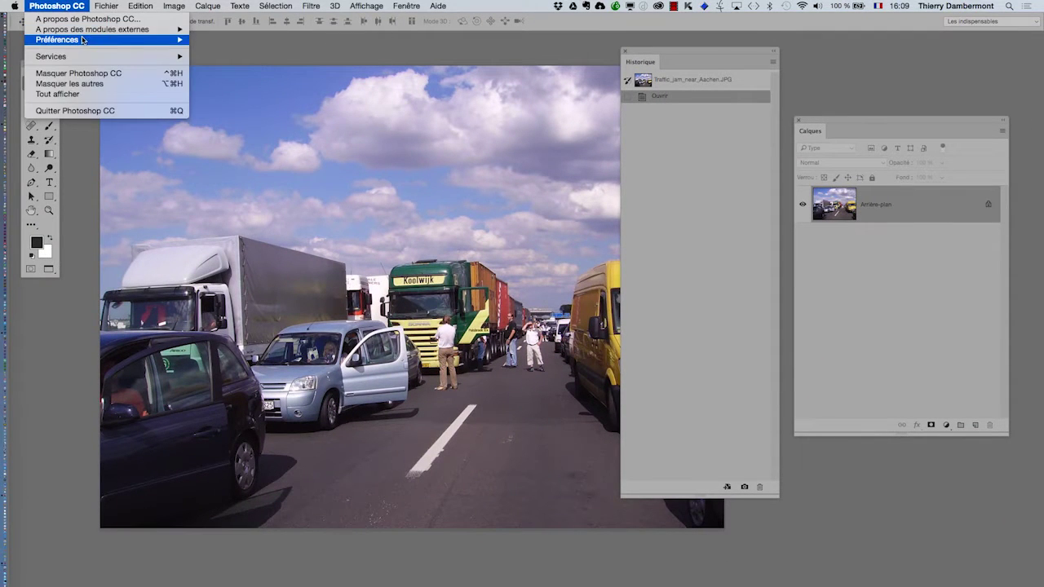
Raise the Performance preferences' history states from 50 to 1000
{"action": "mouse_move", "coordinate": [58, 39]}
{"action": "left_click", "coordinate": [236, 44]}
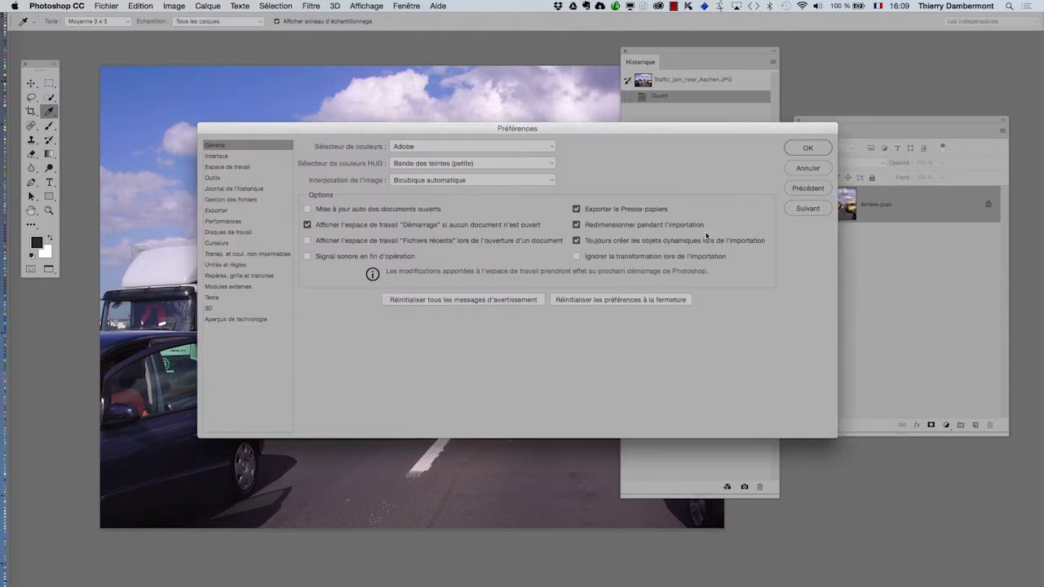
{"action": "left_click", "coordinate": [232, 222]}
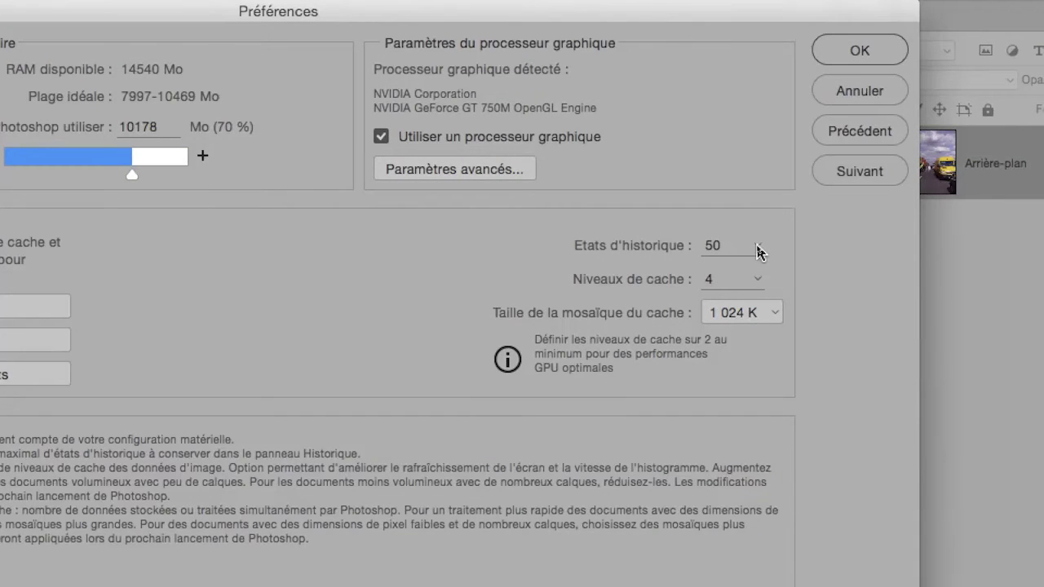
{"action": "left_click", "coordinate": [757, 251]}
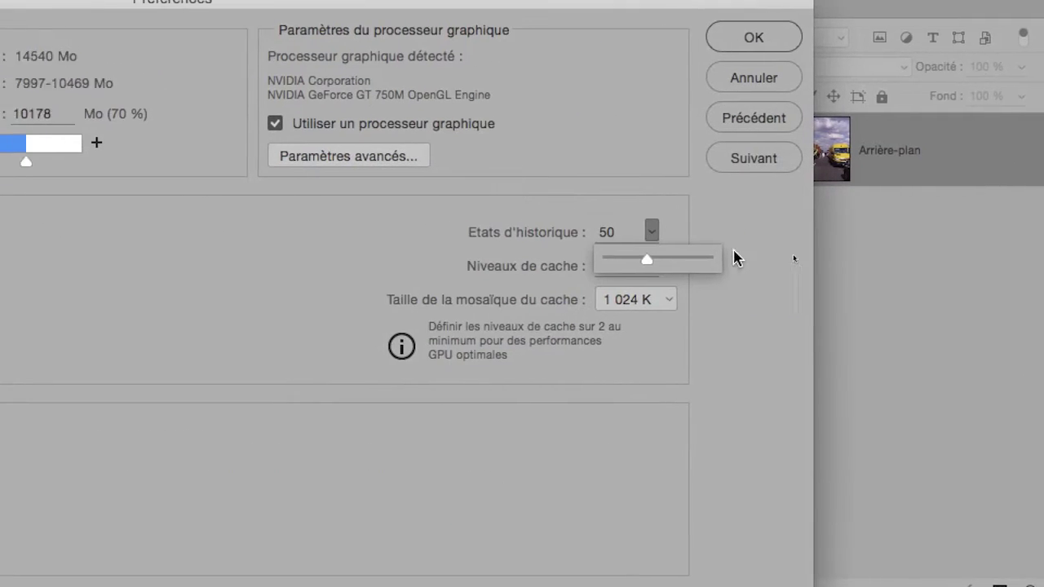
{"action": "left_click_drag", "start_coordinate": [718, 256], "coordinate": [842, 272]}
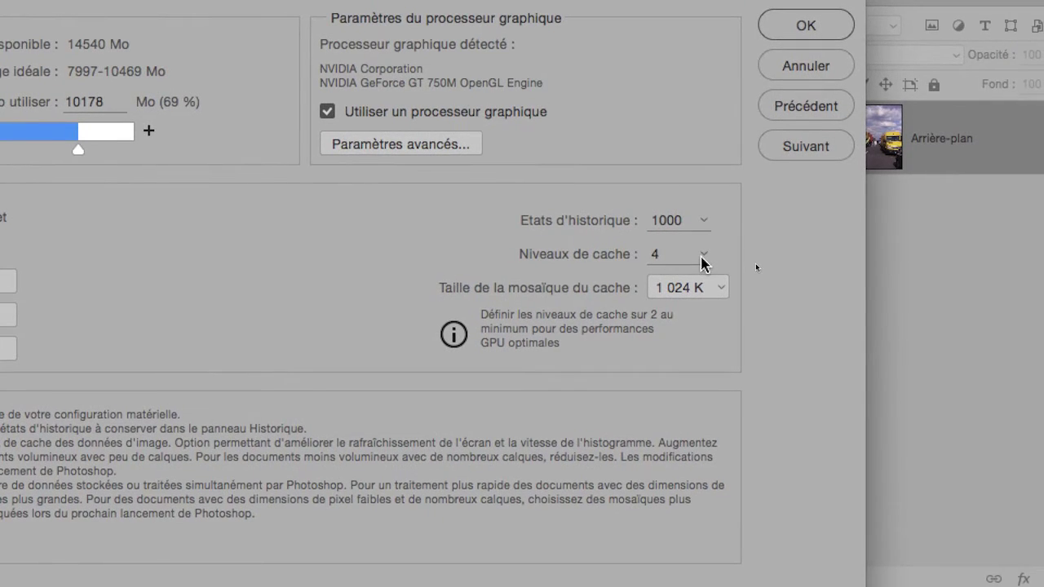
{"action": "key", "text": "alt"}
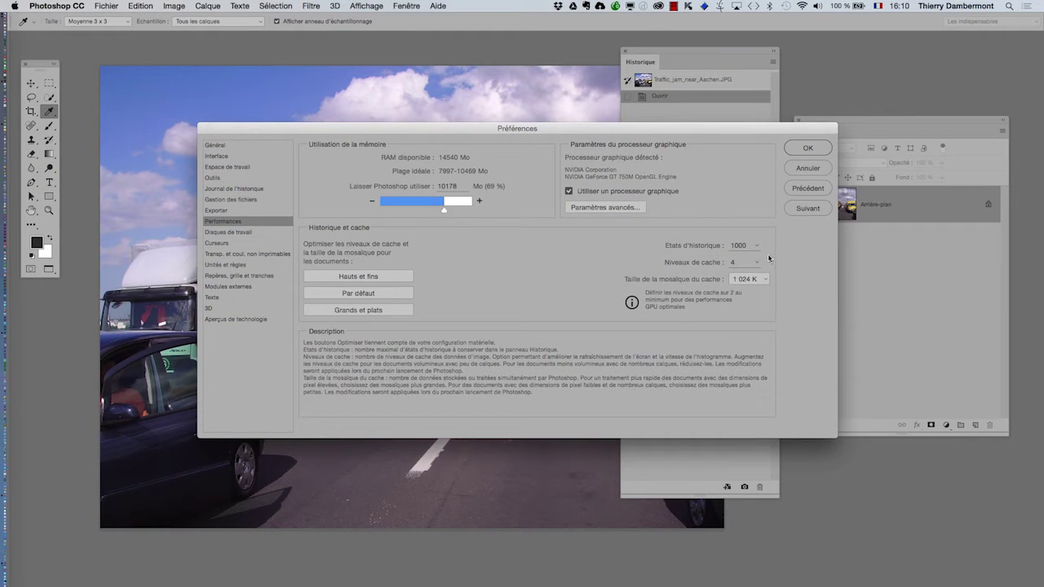
{"action": "key", "text": "alt"}
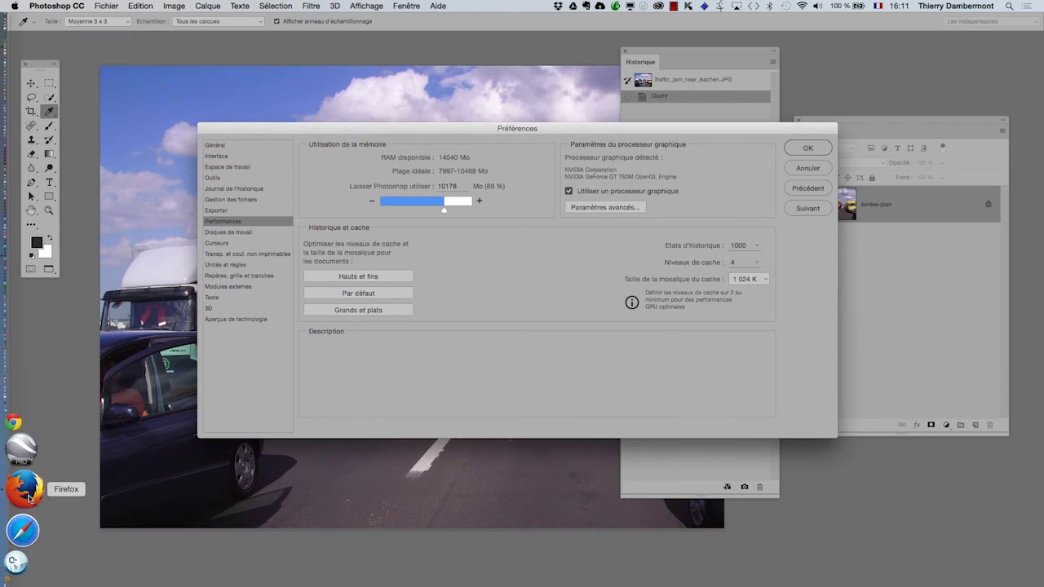
Open a new Firefox window, moved left and enlarged to fill the screen
{"action": "left_click", "coordinate": [23, 487]}
{"action": "left_click", "coordinate": [78, 5]}
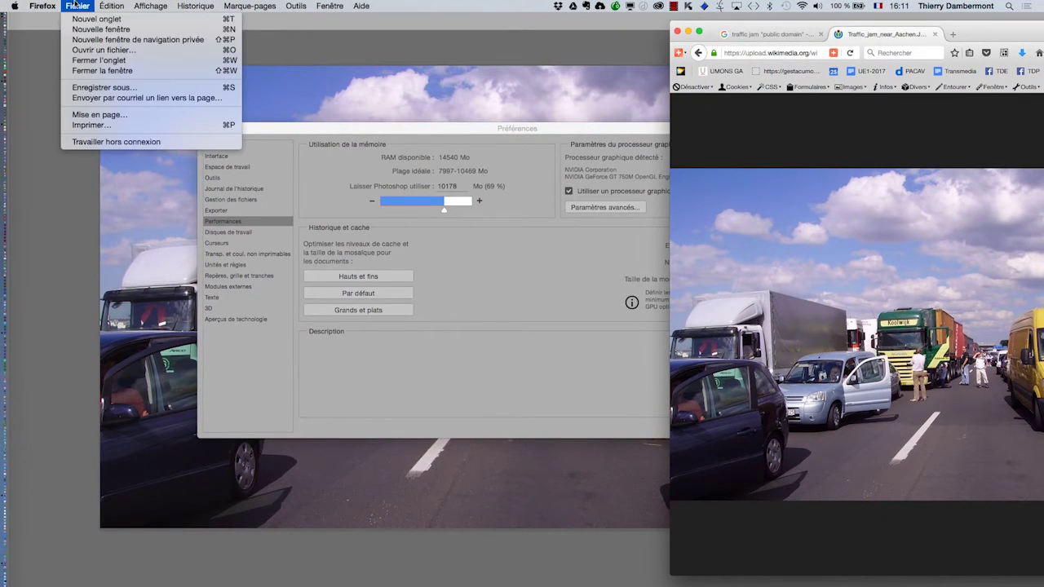
{"action": "left_click", "coordinate": [473, 158]}
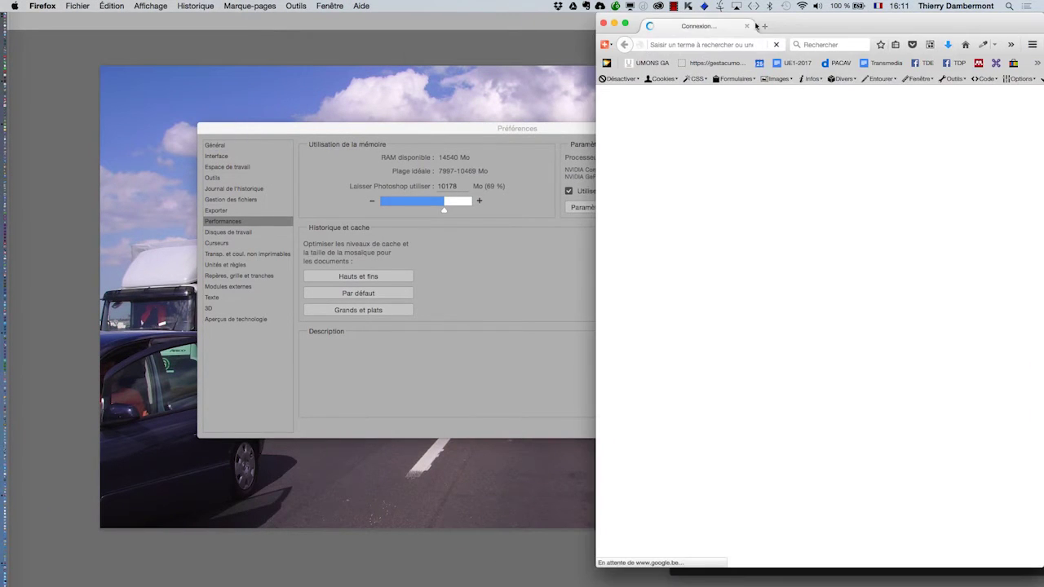
{"action": "left_click_drag", "start_coordinate": [781, 20], "coordinate": [204, 19]}
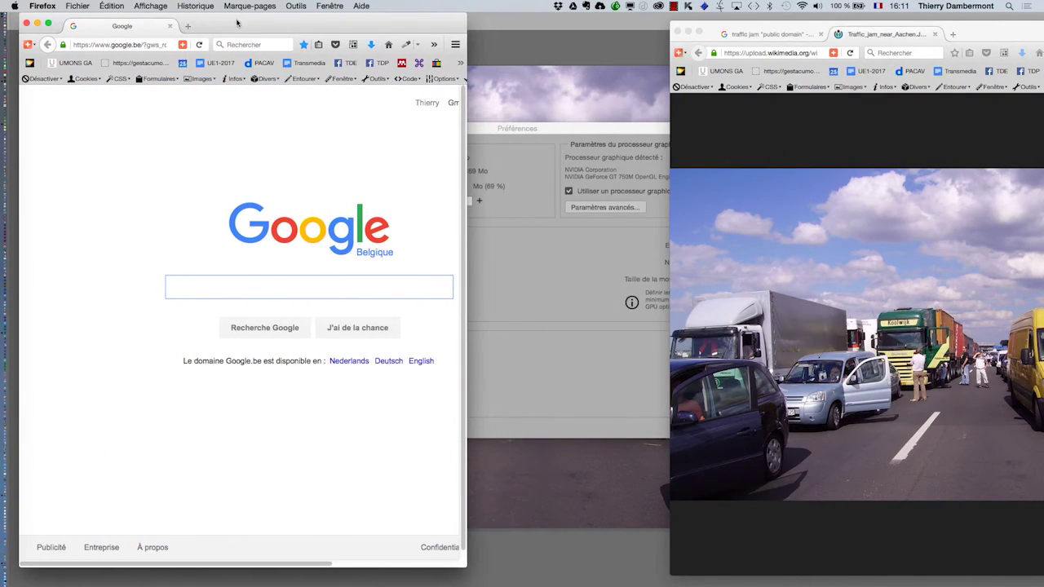
{"action": "left_click_drag", "start_coordinate": [467, 566], "coordinate": [990, 584]}
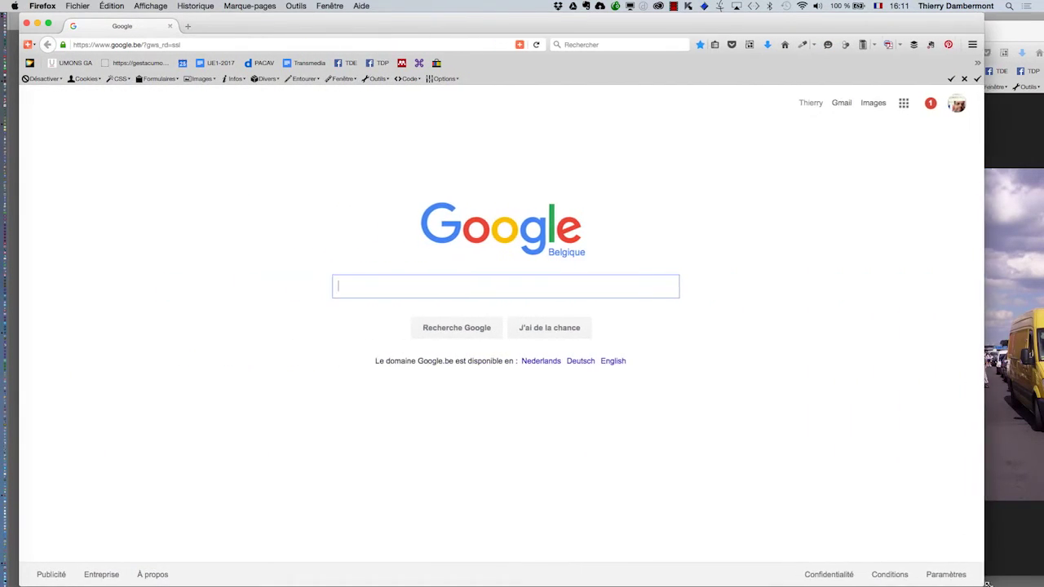
Search Google for 'mac pro' and show the image results
{"action": "type", "text": "m"}
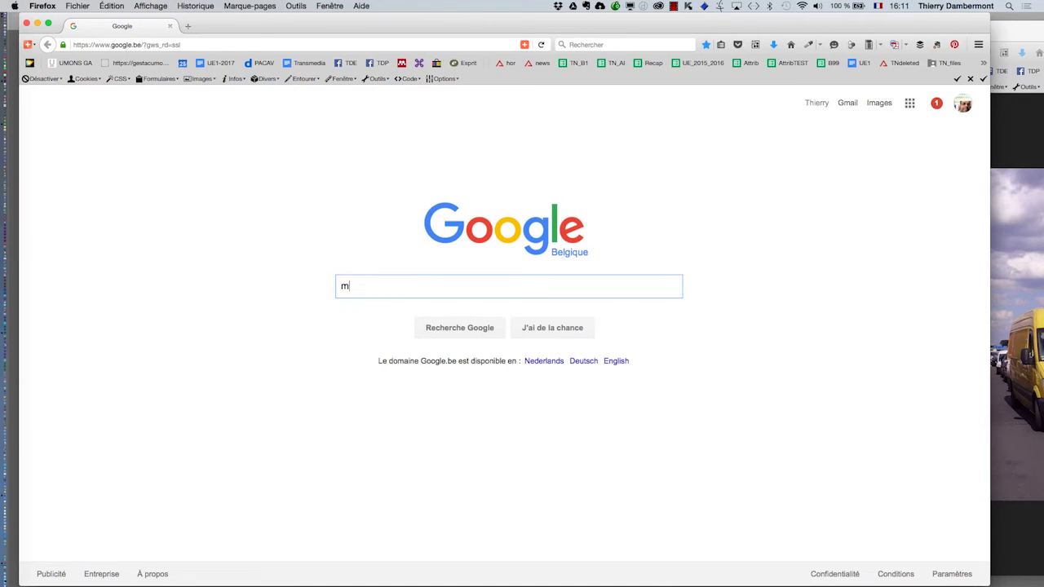
{"action": "type", "text": "ac "}
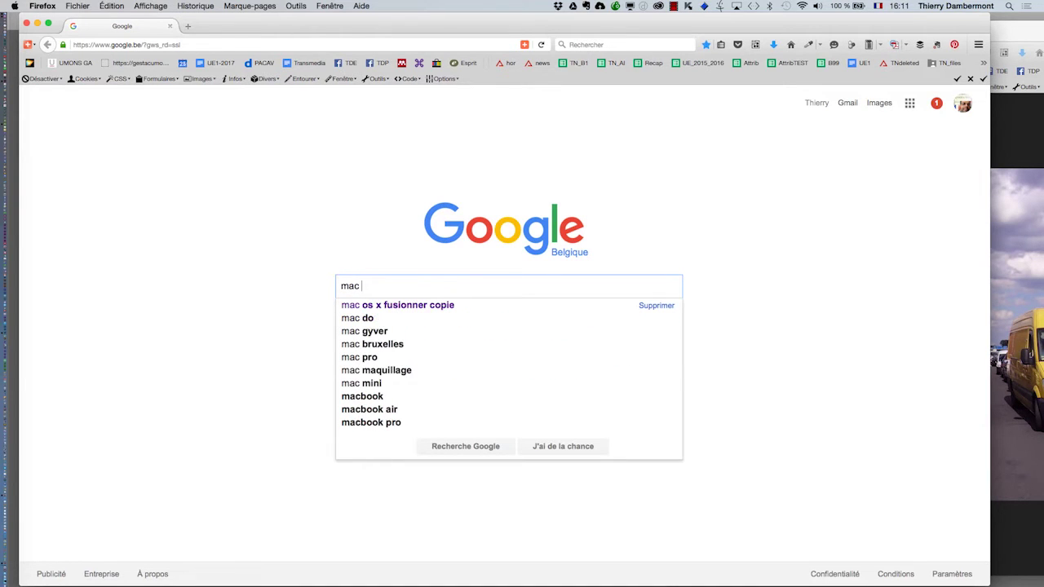
{"action": "type", "text": "pro"}
{"action": "key", "text": "Return"}
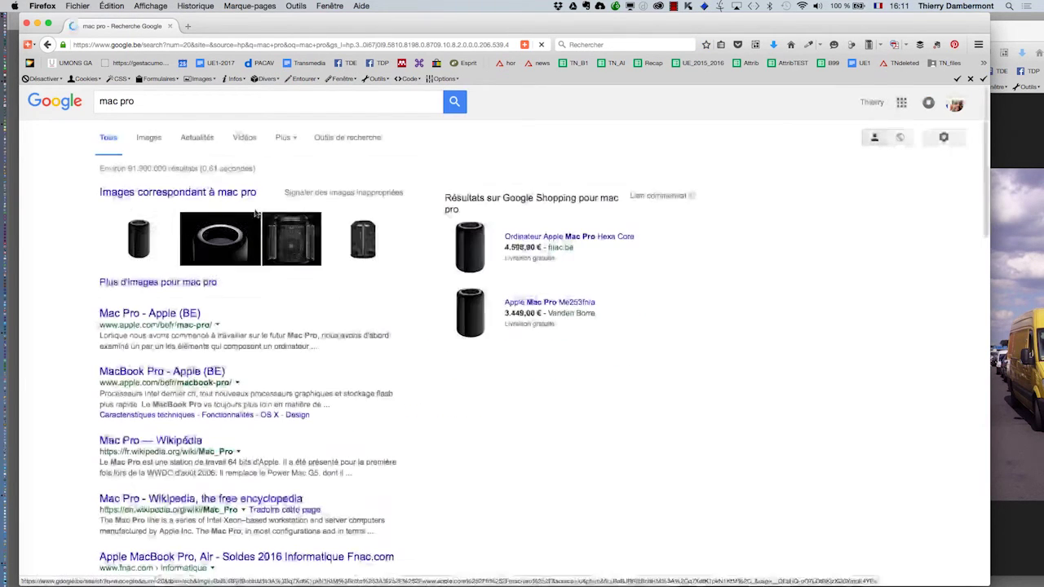
{"action": "left_click", "coordinate": [150, 139]}
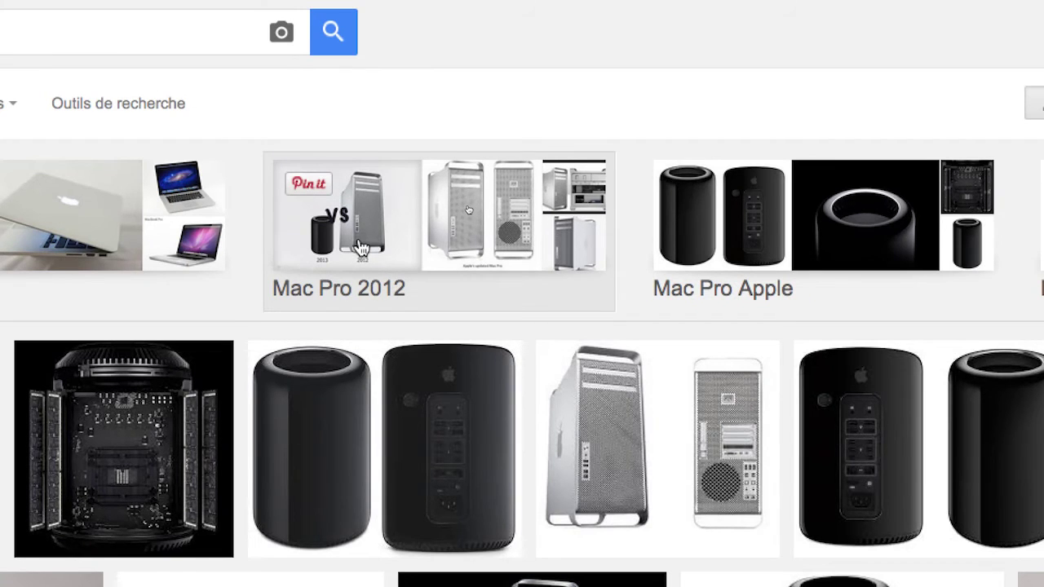
Scroll down through many rows of Mac Pro image results
{"action": "scroll", "coordinate": [363, 326], "scroll_direction": "down", "scroll_amount": 2}
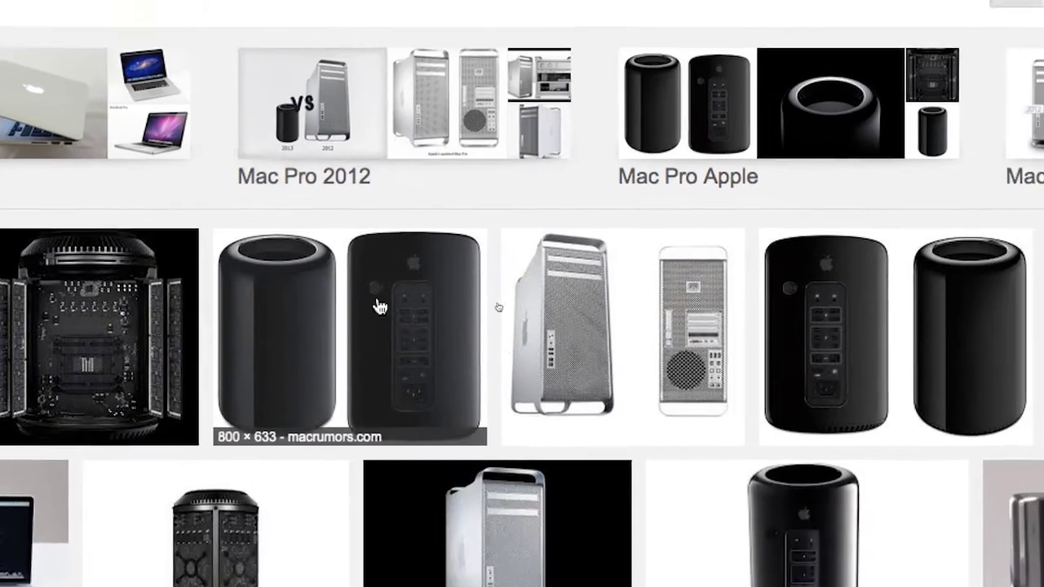
{"action": "scroll", "coordinate": [367, 392], "scroll_direction": "down", "scroll_amount": 3}
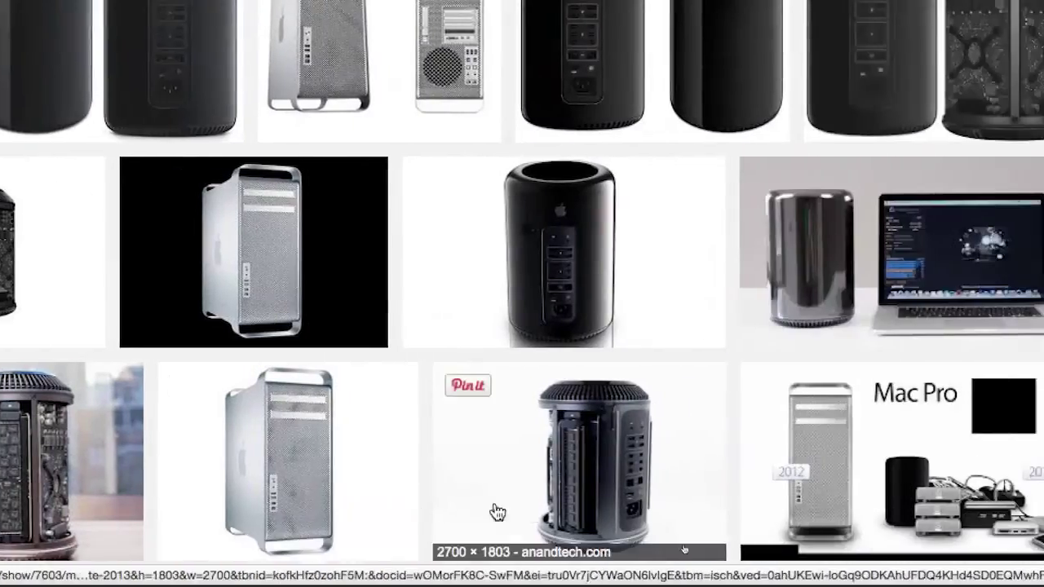
{"action": "scroll", "coordinate": [534, 507], "scroll_direction": "down", "scroll_amount": 5}
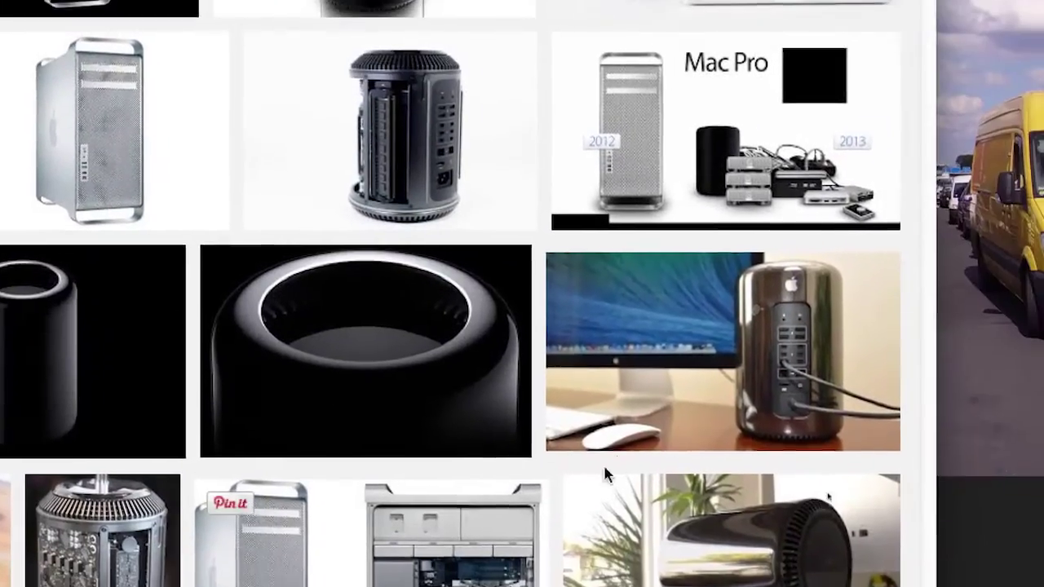
{"action": "scroll", "coordinate": [648, 466], "scroll_direction": "down", "scroll_amount": 5}
{"action": "scroll", "coordinate": [643, 461], "scroll_direction": "down", "scroll_amount": 5}
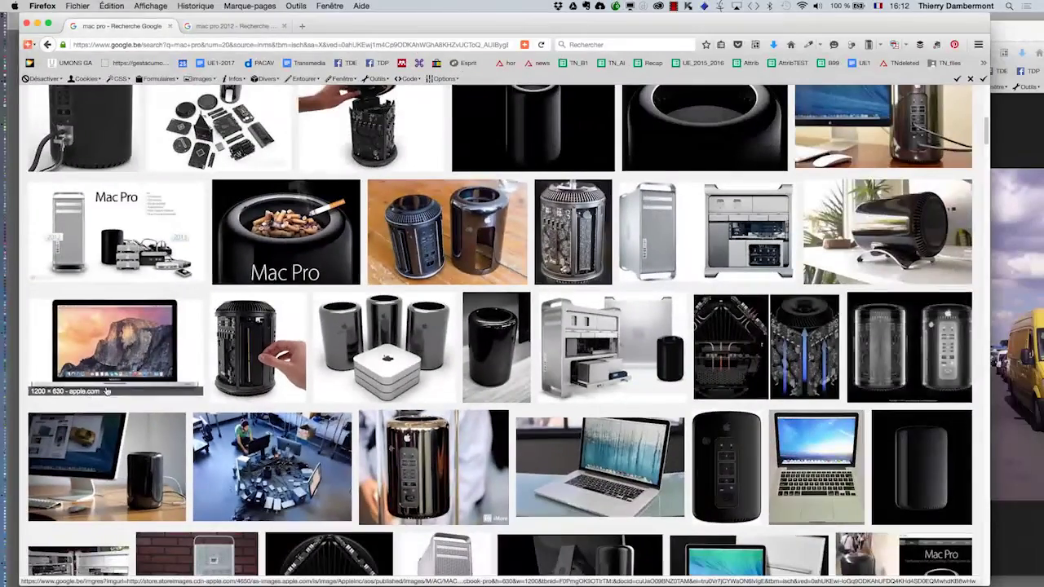
{"action": "scroll", "coordinate": [374, 355], "scroll_direction": "down", "scroll_amount": 3}
{"action": "scroll", "coordinate": [568, 397], "scroll_direction": "down", "scroll_amount": 2}
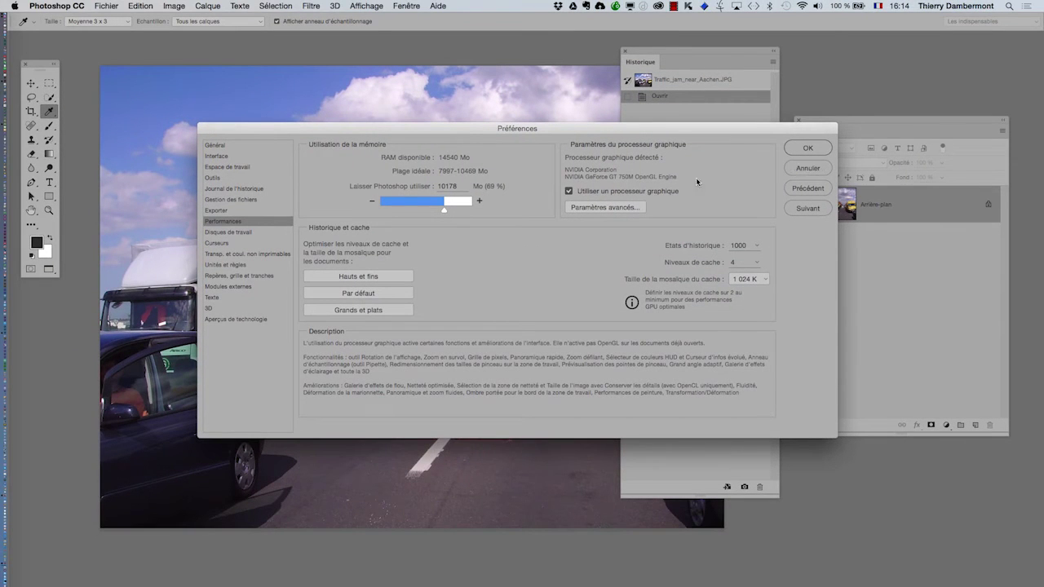
Close the preferences with OK, switch to the Move tool, and shift the History panel right
{"action": "left_click", "coordinate": [817, 169]}
{"action": "key", "text": "v"}
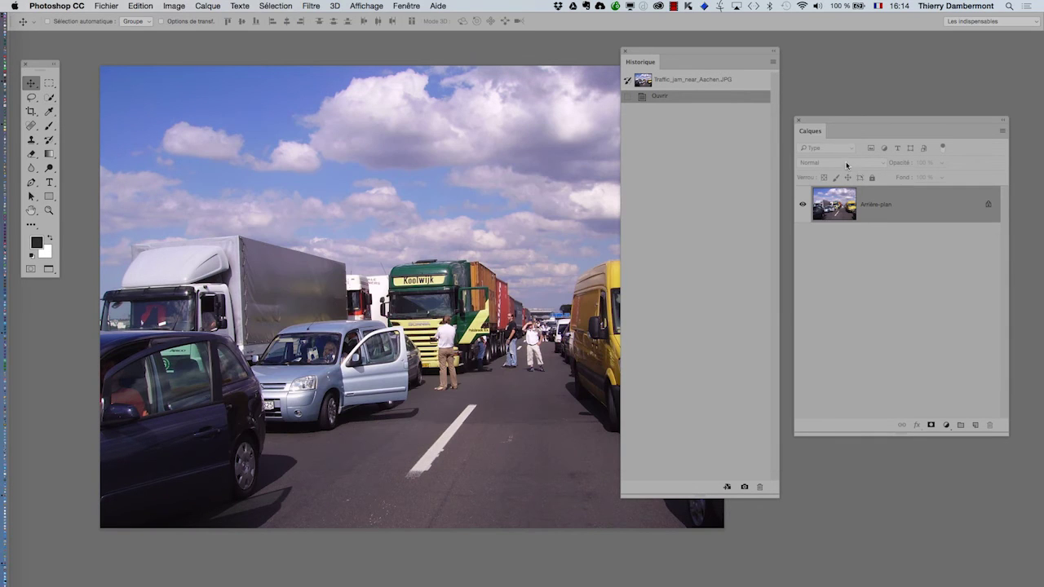
{"action": "left_click_drag", "start_coordinate": [658, 54], "coordinate": [774, 53]}
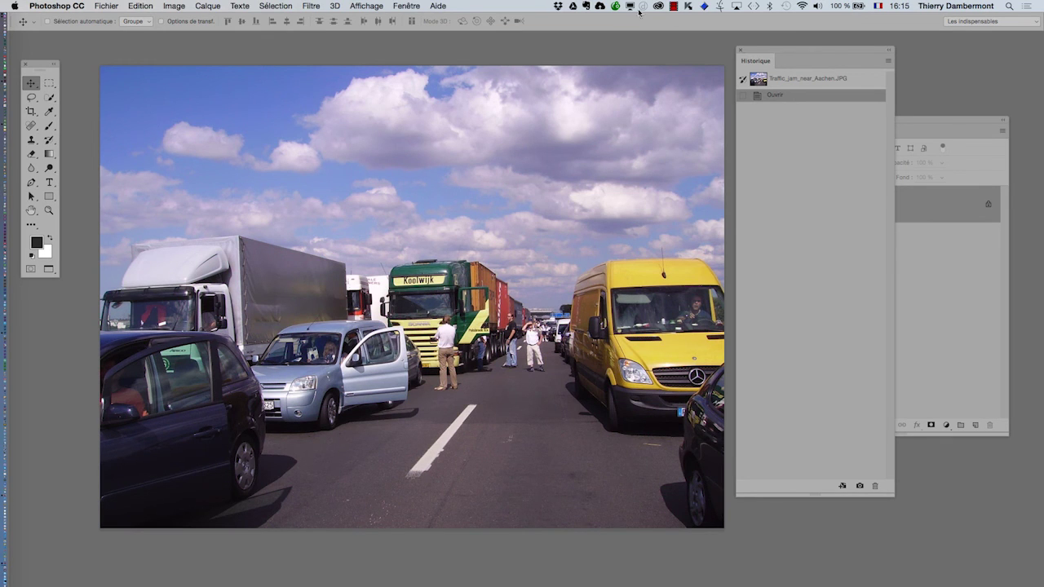
Set Performance history states to 1000 again and confirm with OK
{"action": "left_click_drag", "start_coordinate": [495, 156], "coordinate": [462, 165]}
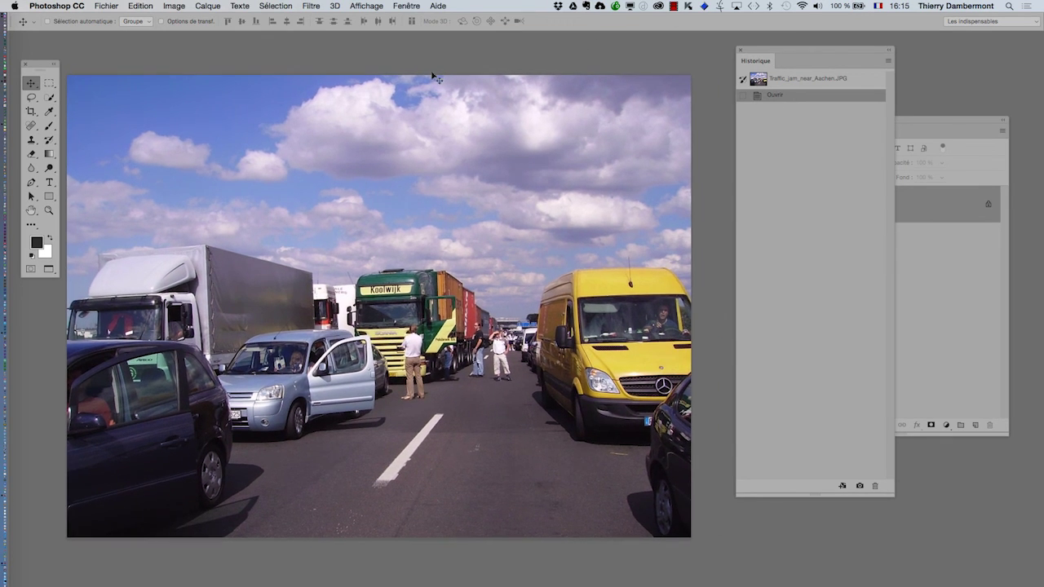
{"action": "left_click", "coordinate": [80, 6]}
{"action": "mouse_move", "coordinate": [81, 40]}
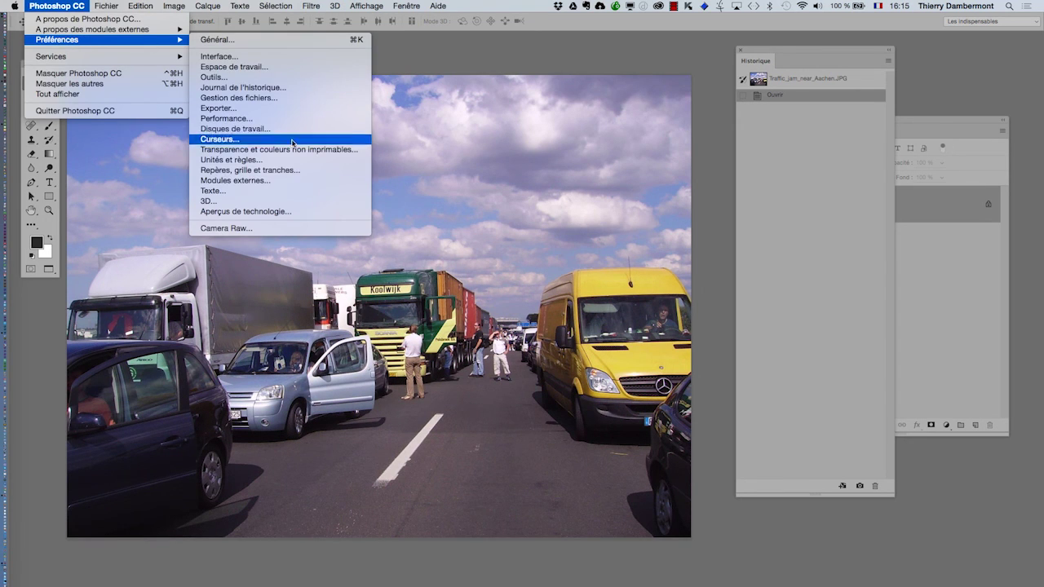
{"action": "left_click", "coordinate": [448, 170]}
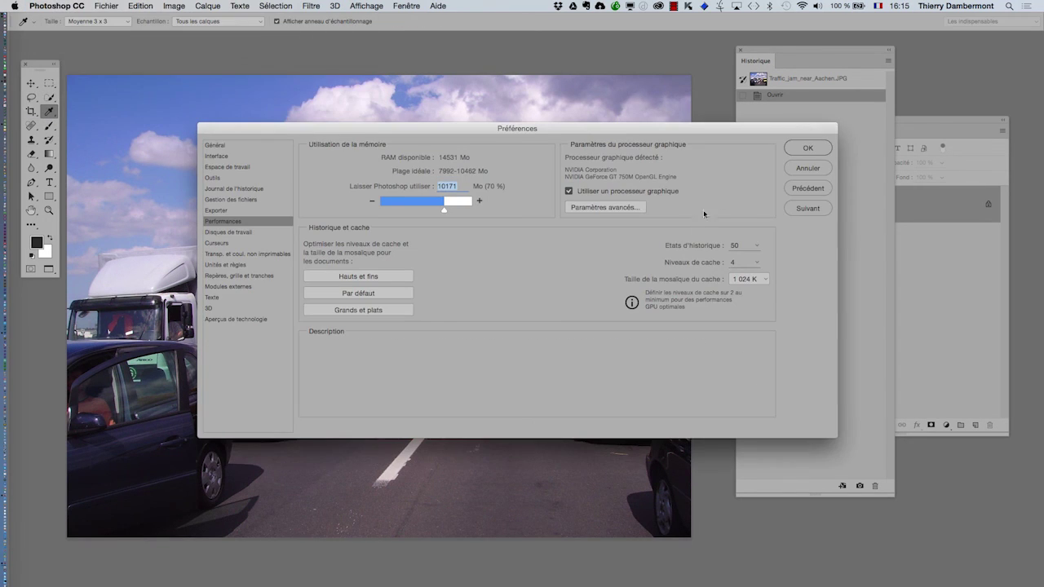
{"action": "left_click", "coordinate": [757, 248]}
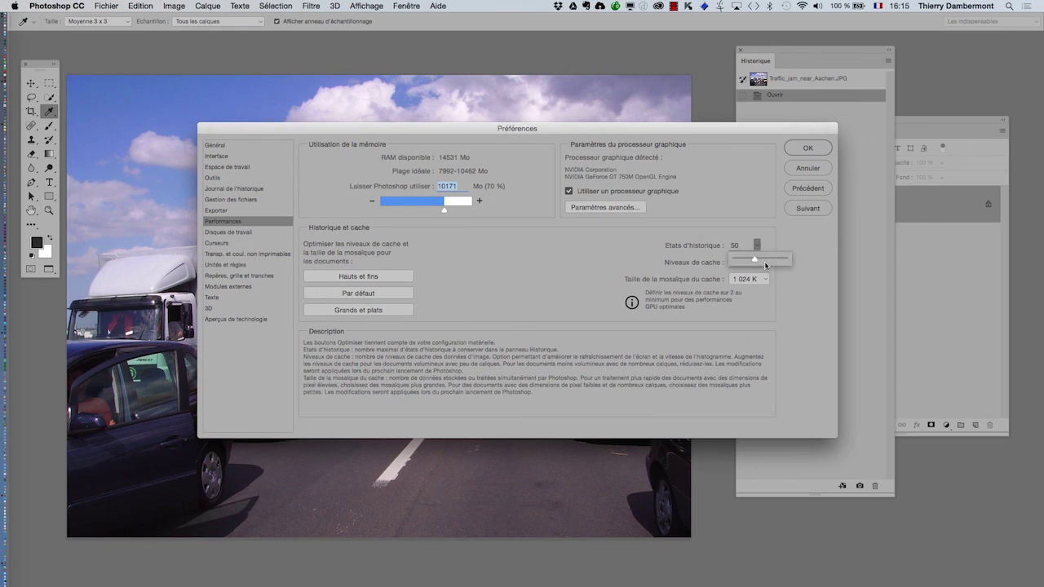
{"action": "left_click_drag", "start_coordinate": [764, 261], "coordinate": [793, 262]}
{"action": "left_click", "coordinate": [807, 149]}
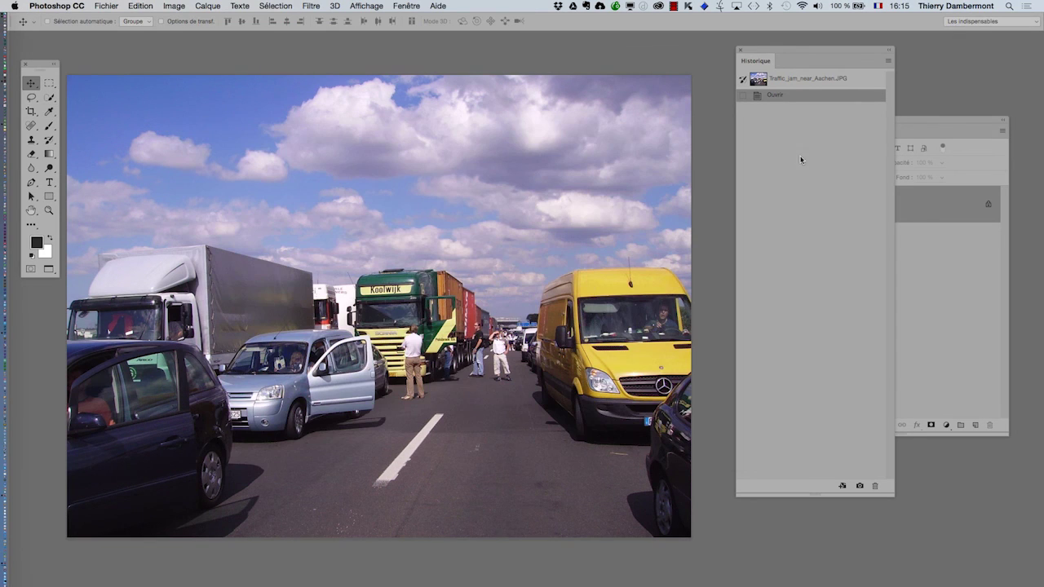
Nudge the photo right with the Move tool and reopen Performance preferences to verify the value
{"action": "key", "text": "v"}
{"action": "left_click_drag", "start_coordinate": [395, 287], "coordinate": [406, 271]}
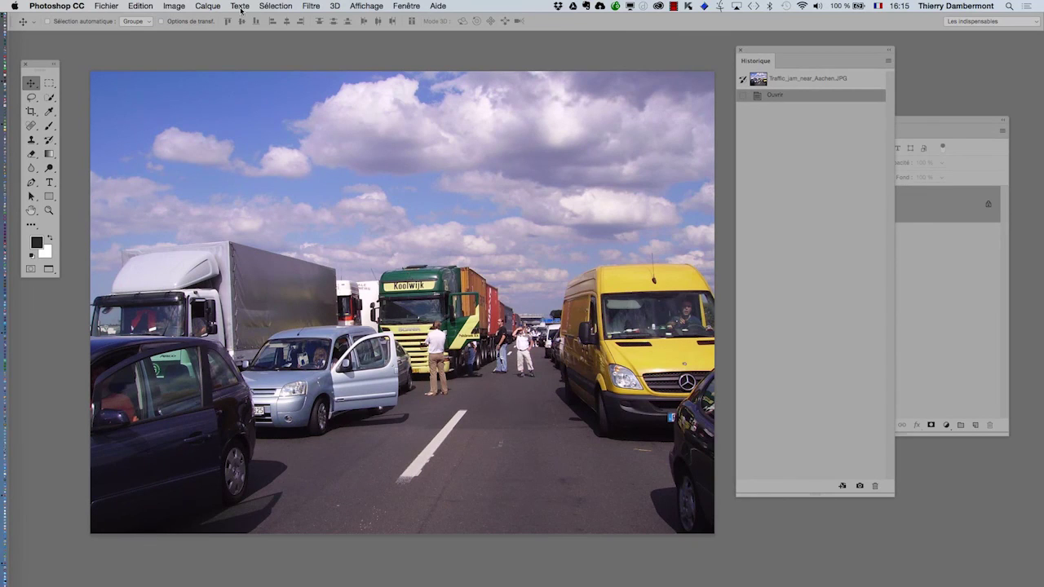
{"action": "left_click", "coordinate": [63, 6]}
{"action": "mouse_move", "coordinate": [205, 62]}
{"action": "left_click", "coordinate": [269, 119]}
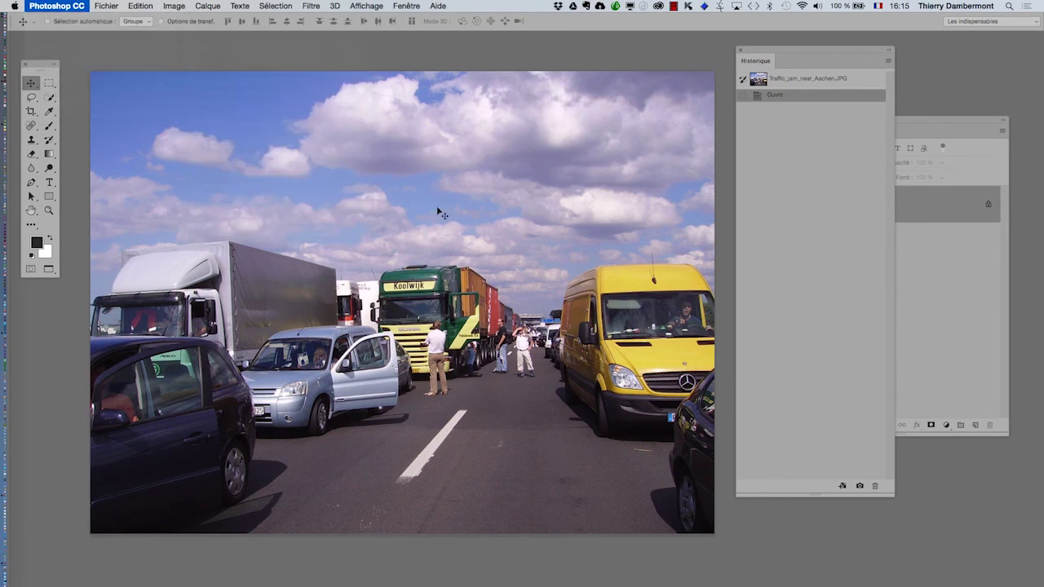